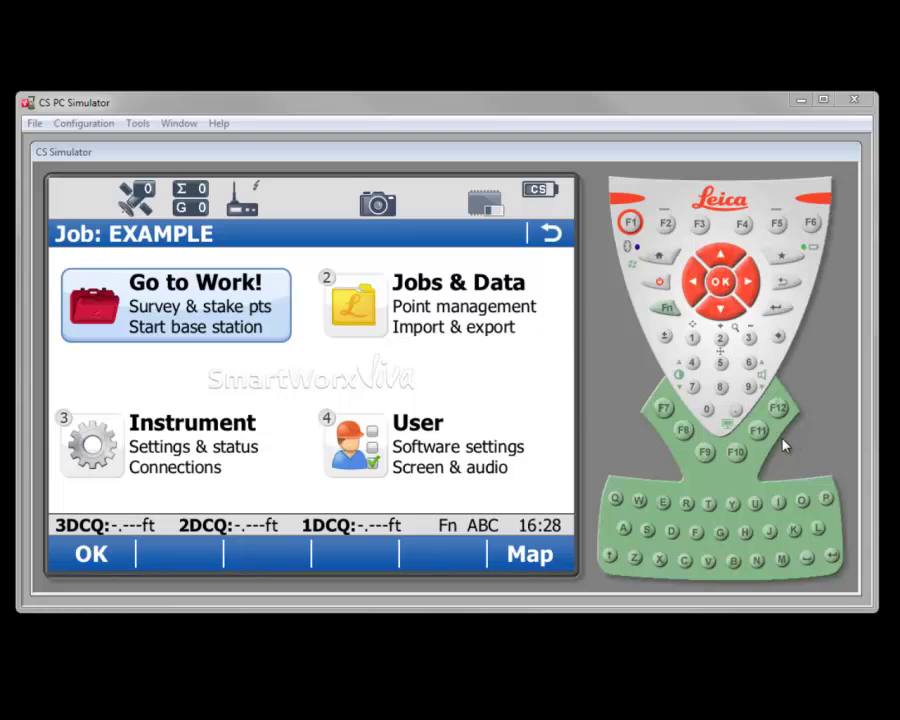
Step: Open the Transfer User Objects screen under User > Tools & utilities
left_click(407, 452)
left_click(407, 452)
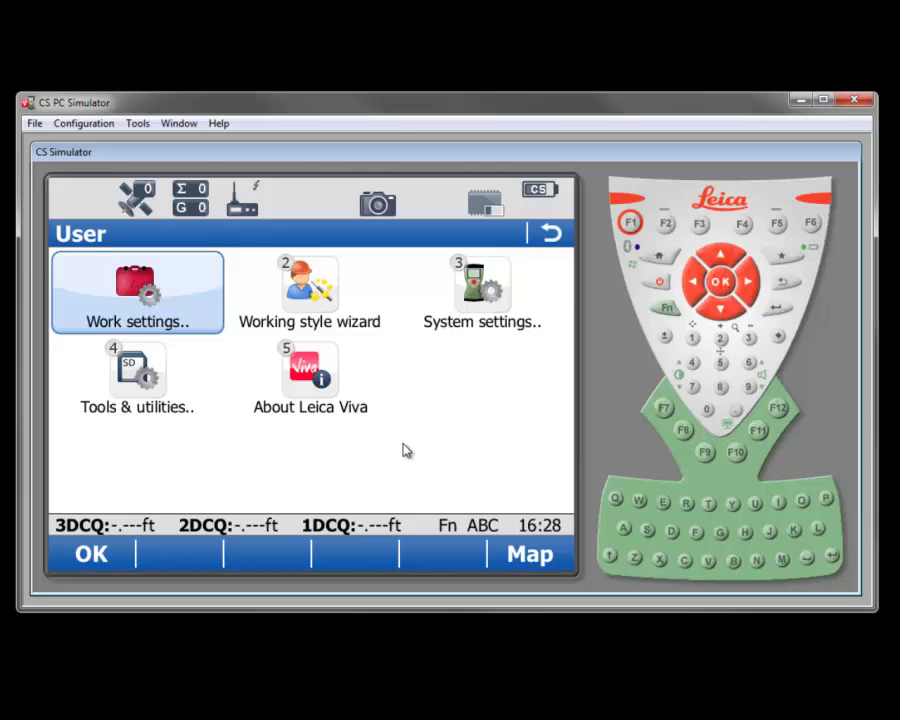
left_click(126, 372)
left_click(126, 372)
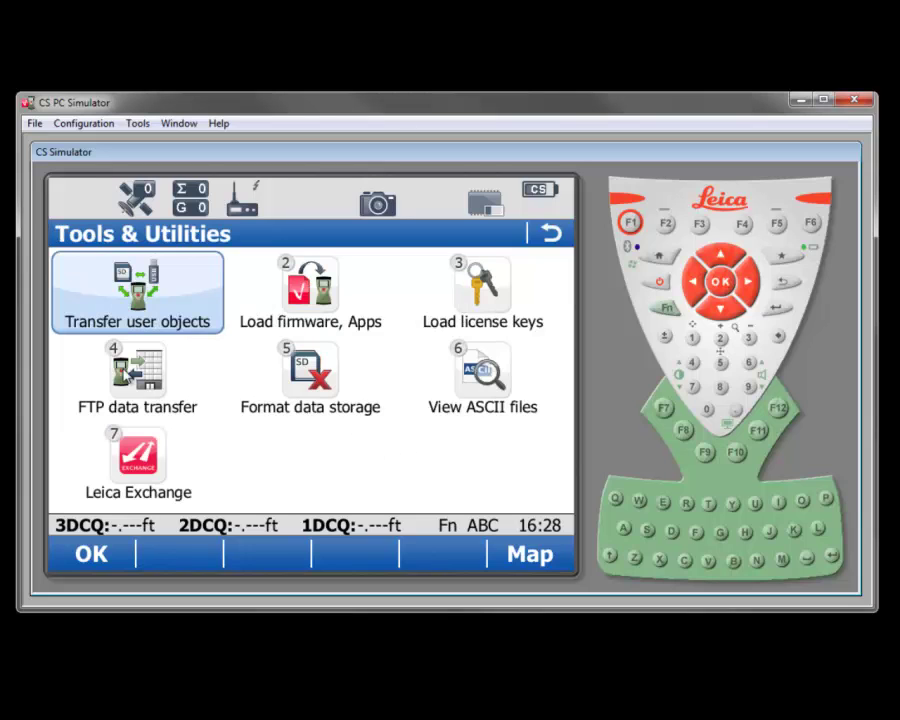
left_click(170, 291)
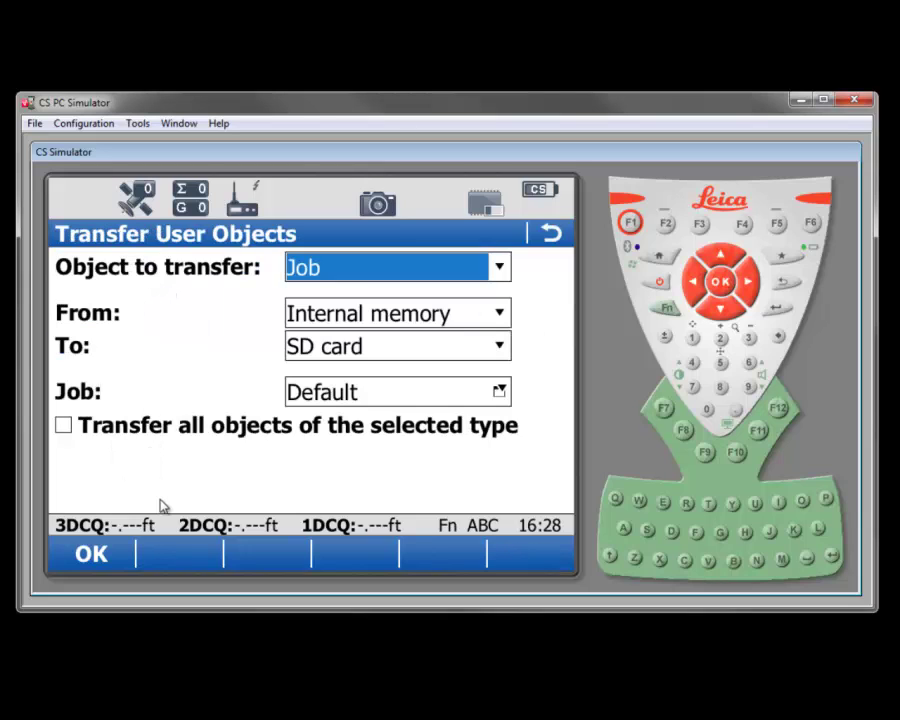
Step: Set Object to transfer to All objects, from internal memory to SD card
left_click(352, 273)
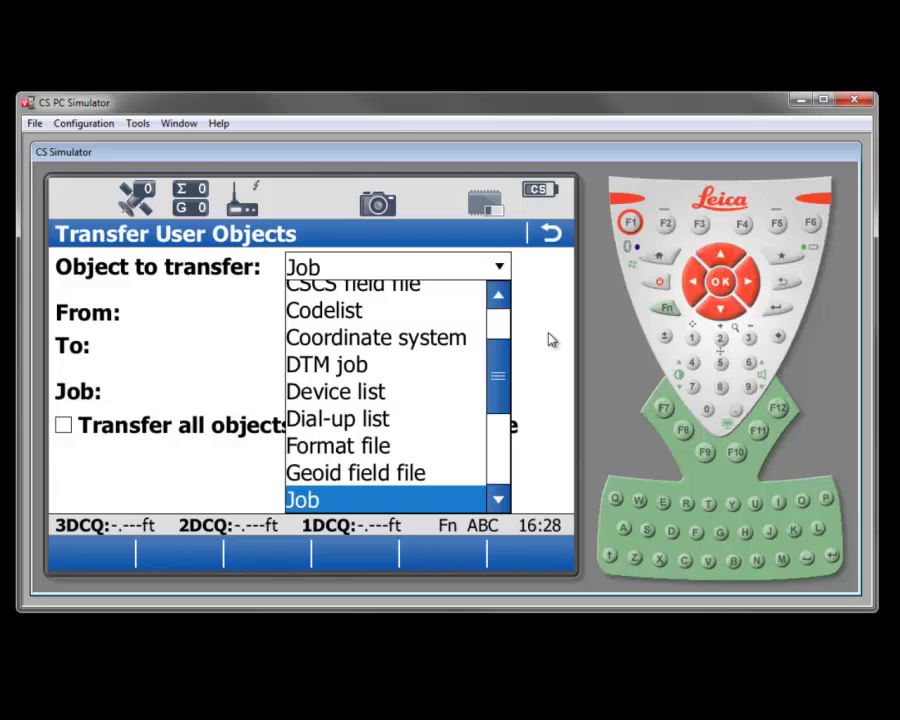
left_click(498, 298)
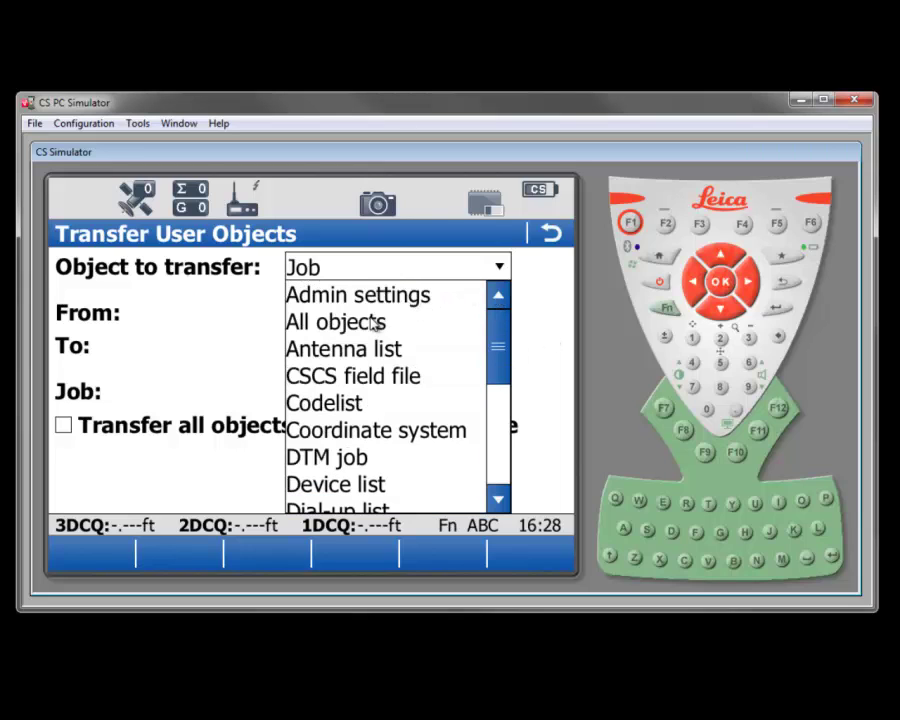
left_click(374, 321)
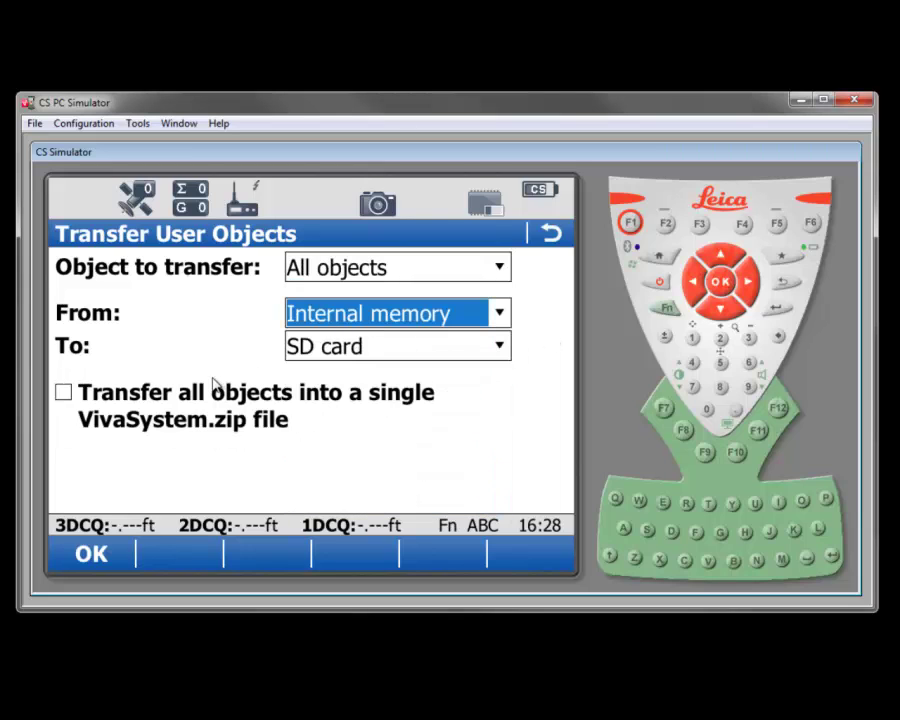
Step: Scroll through the Object to transfer list of object types, keeping All objects selected
left_click(333, 271)
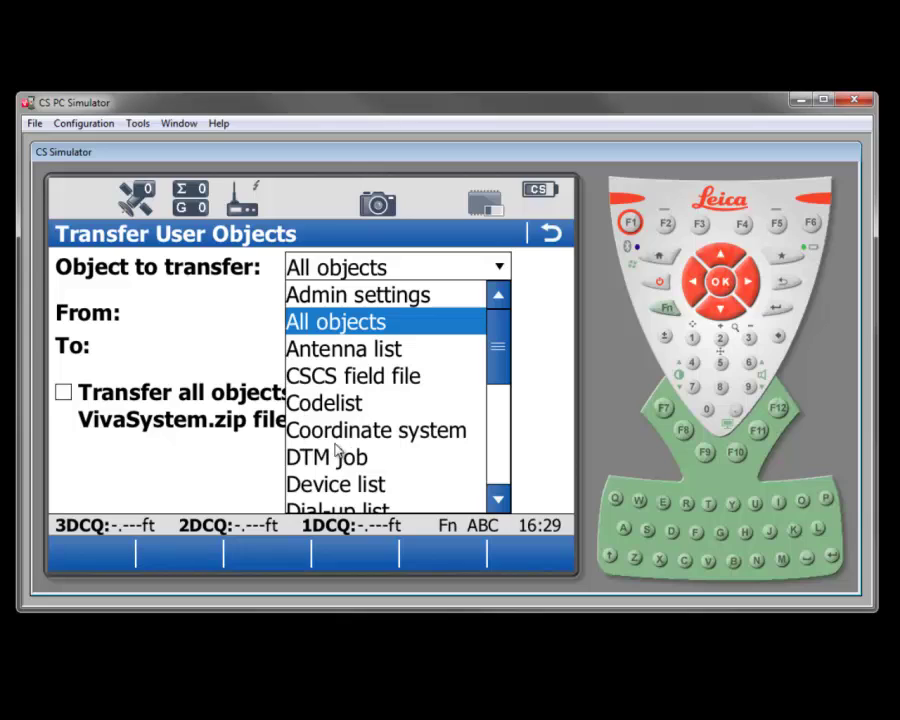
left_click(498, 462)
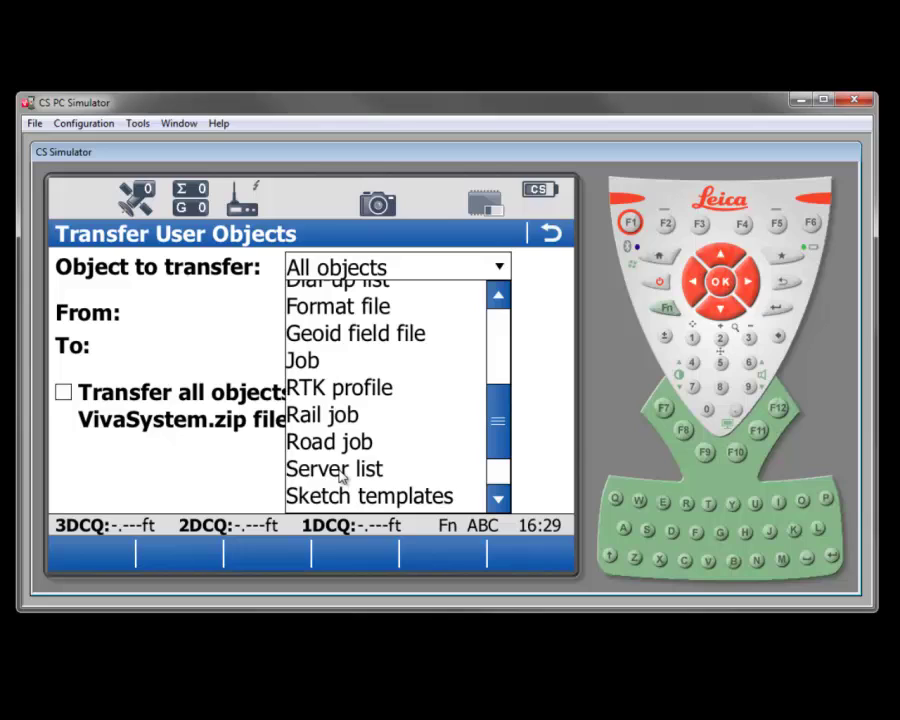
scroll(495, 476, "down", 1)
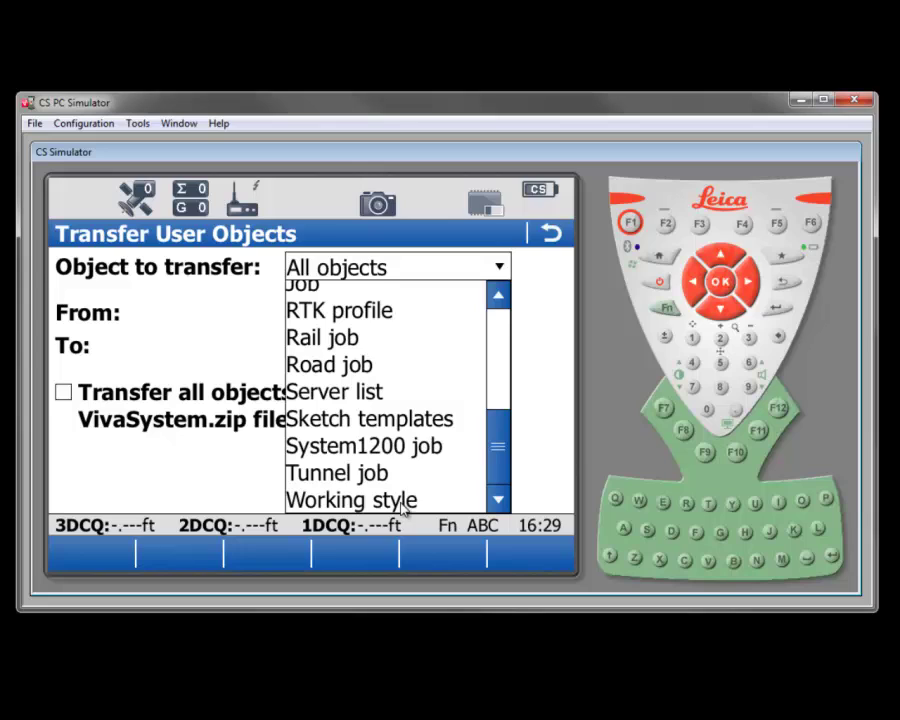
left_click(505, 330)
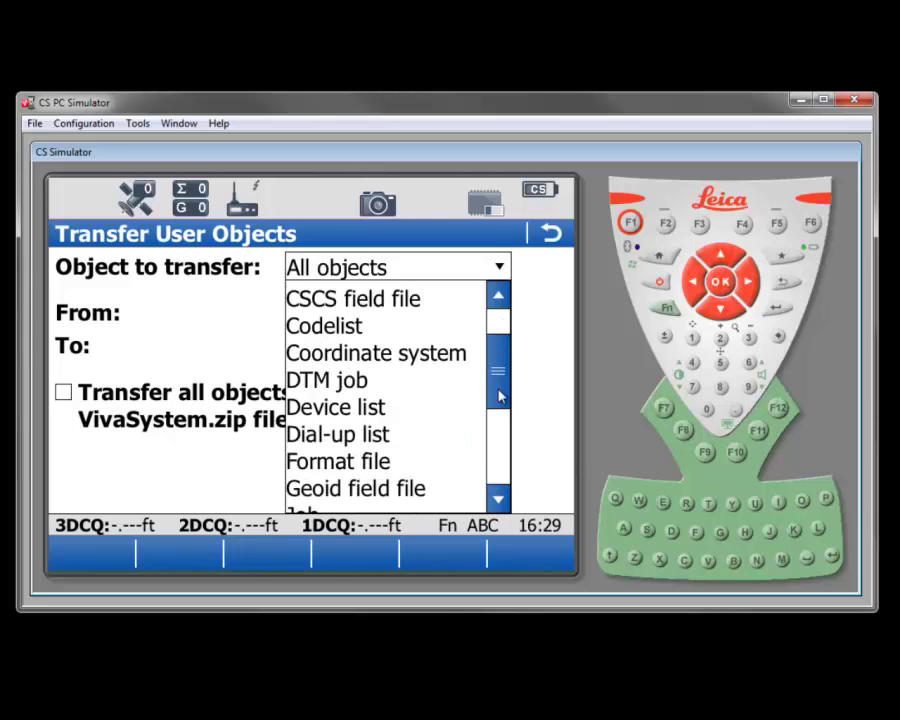
Step: Set the transfer to Format file WGS84_PLnLwE, from SD card to internal memory
left_click(337, 462)
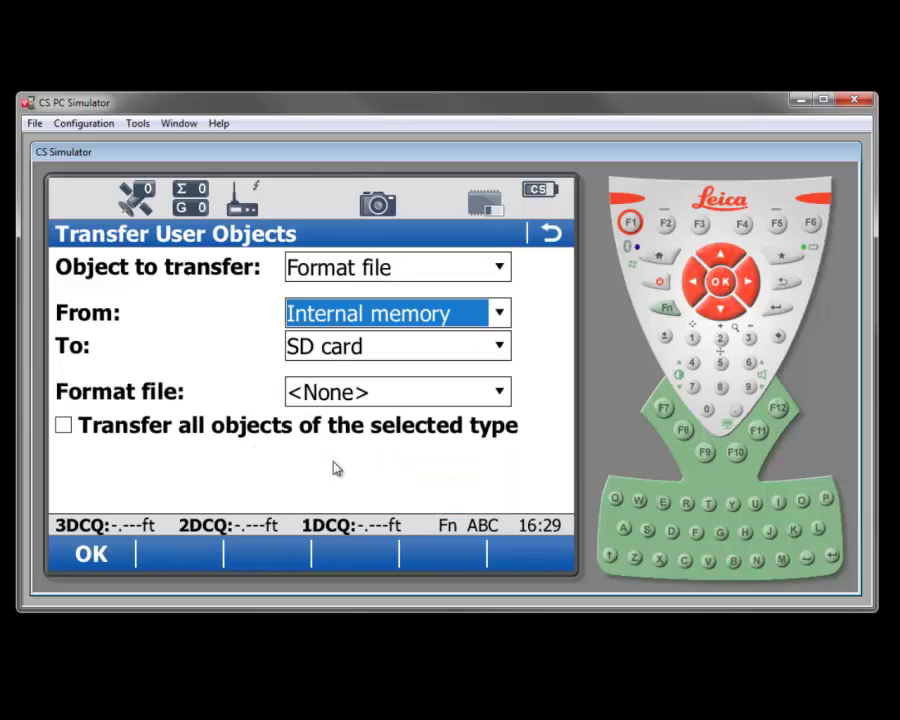
left_click(352, 317)
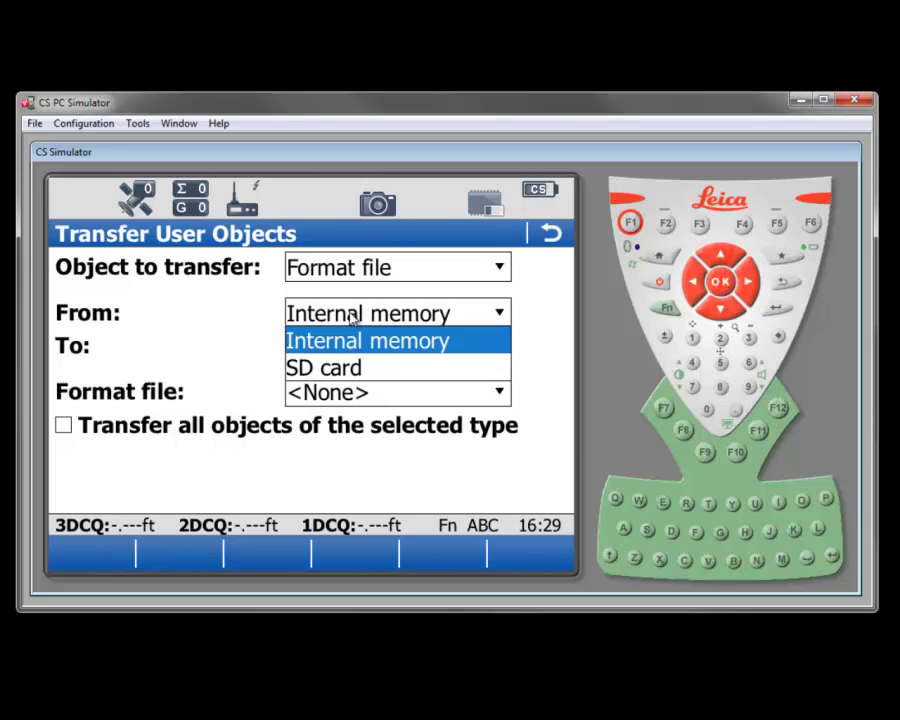
left_click(340, 368)
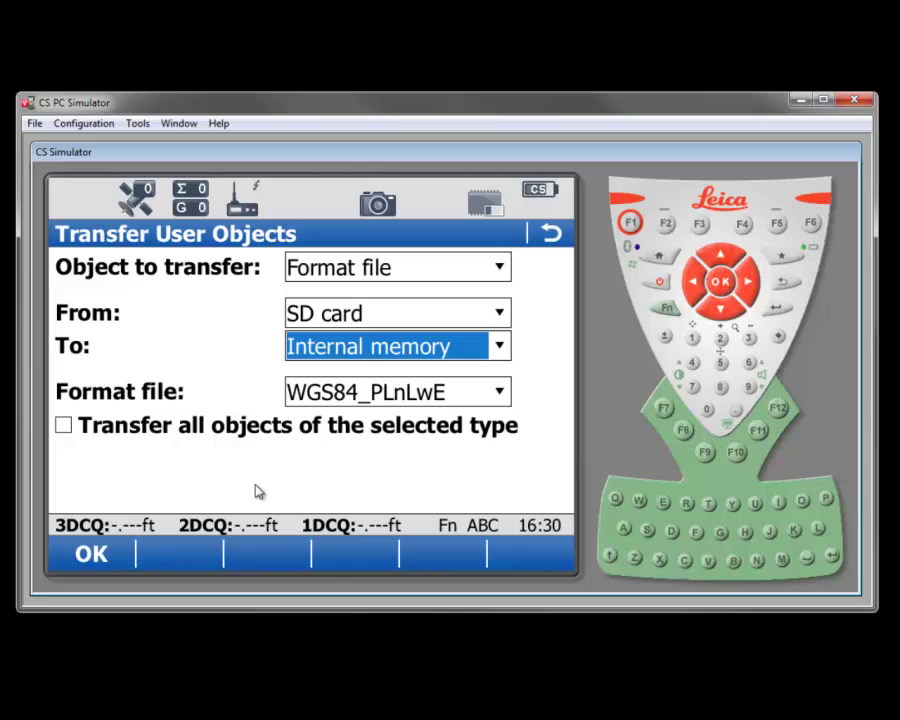
left_click(383, 394)
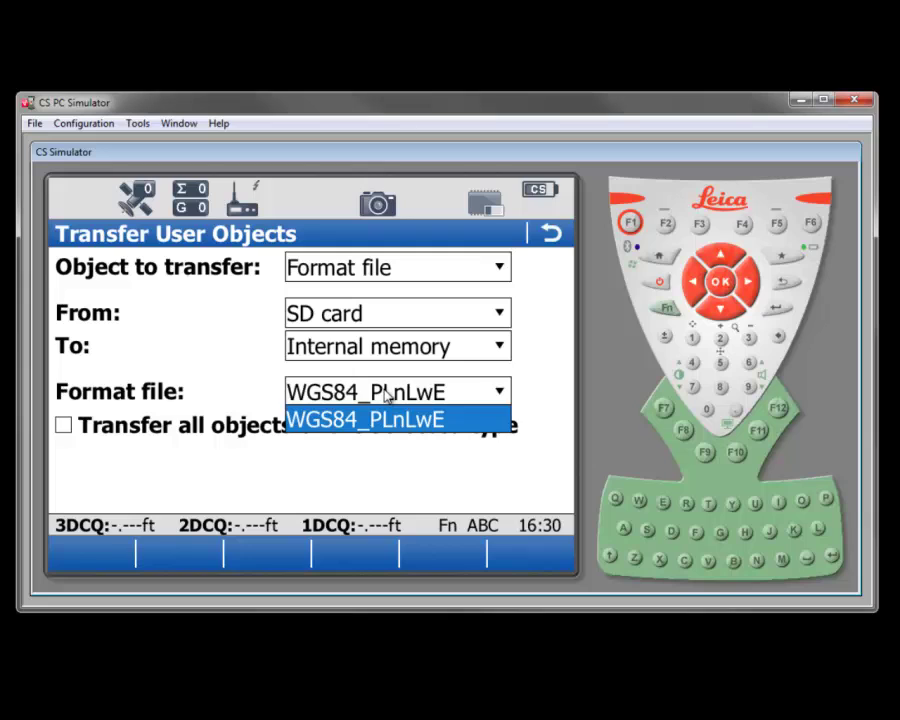
left_click(388, 396)
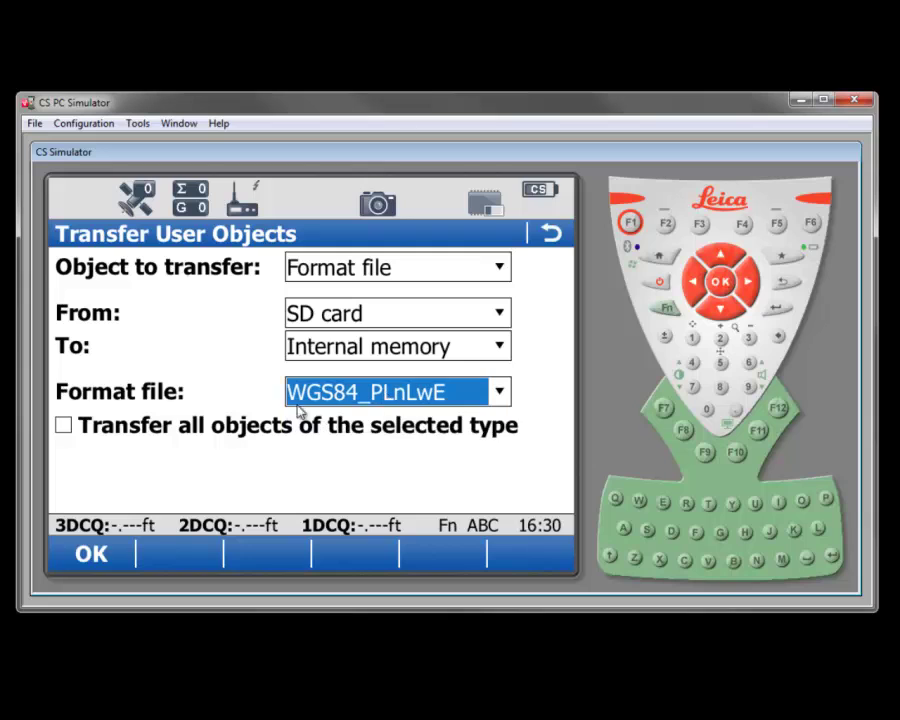
Step: Run the format file transfer, then decline further transfers to return to the main menu
left_click(96, 561)
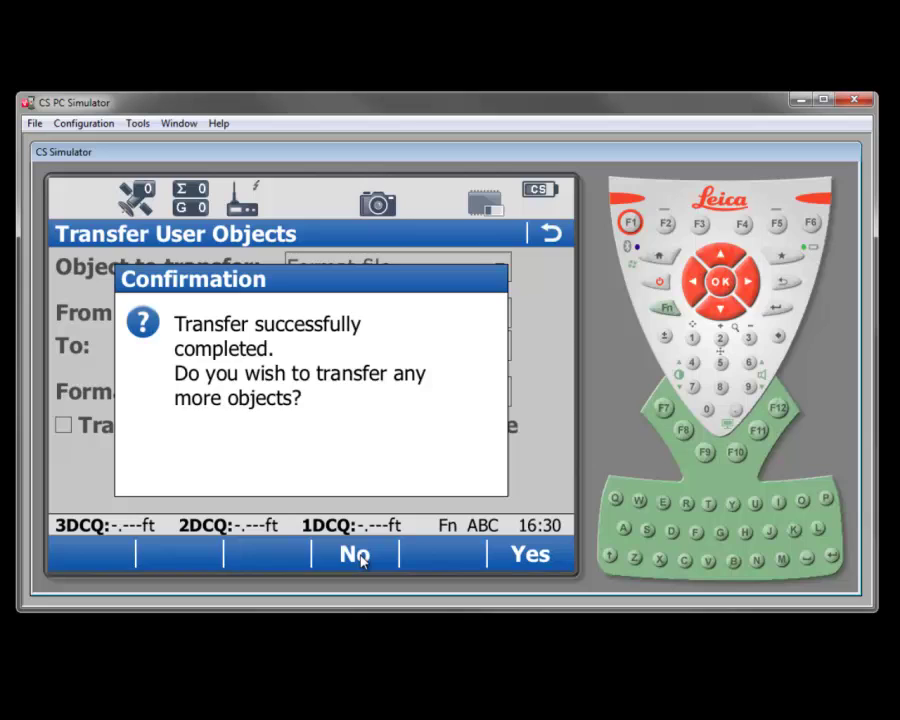
left_click(358, 556)
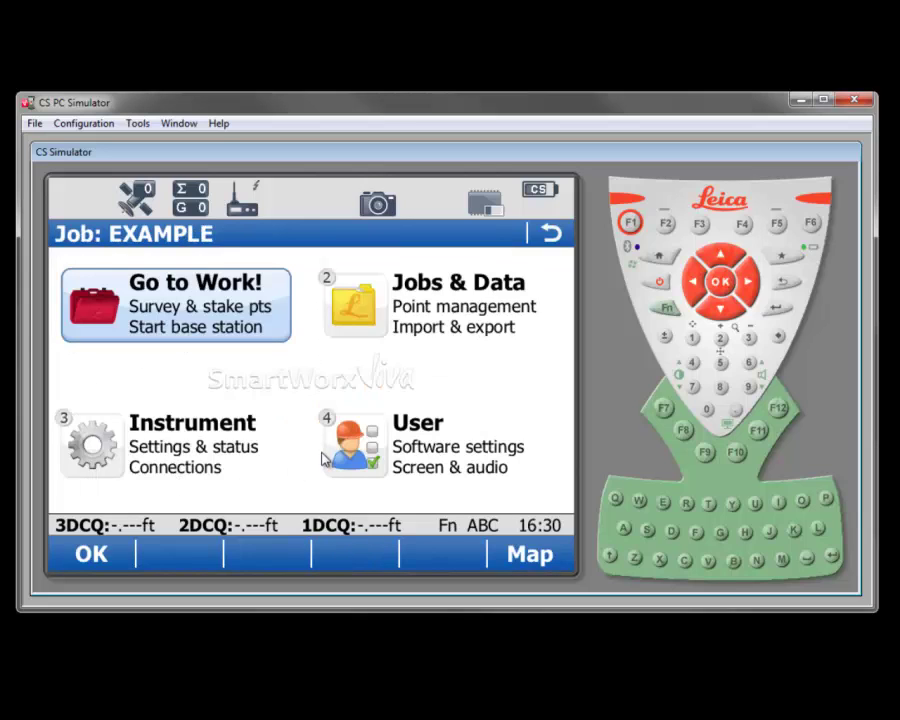
Step: Open Export custom data for job EXAMPLE and accept WGS84_PLnLwE.FRT as the format file
left_click(463, 307)
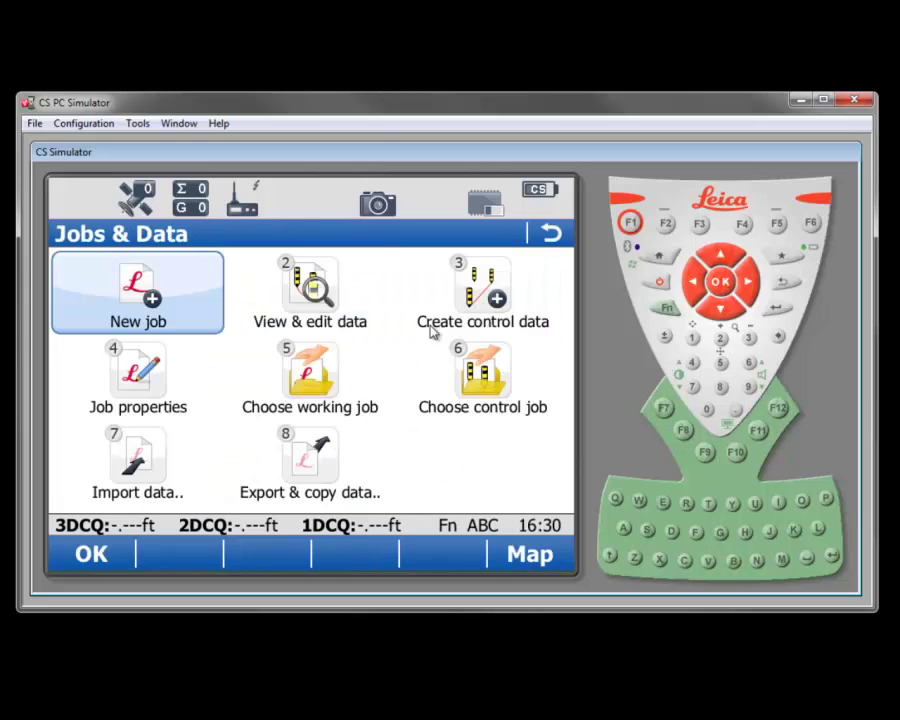
left_click(294, 469)
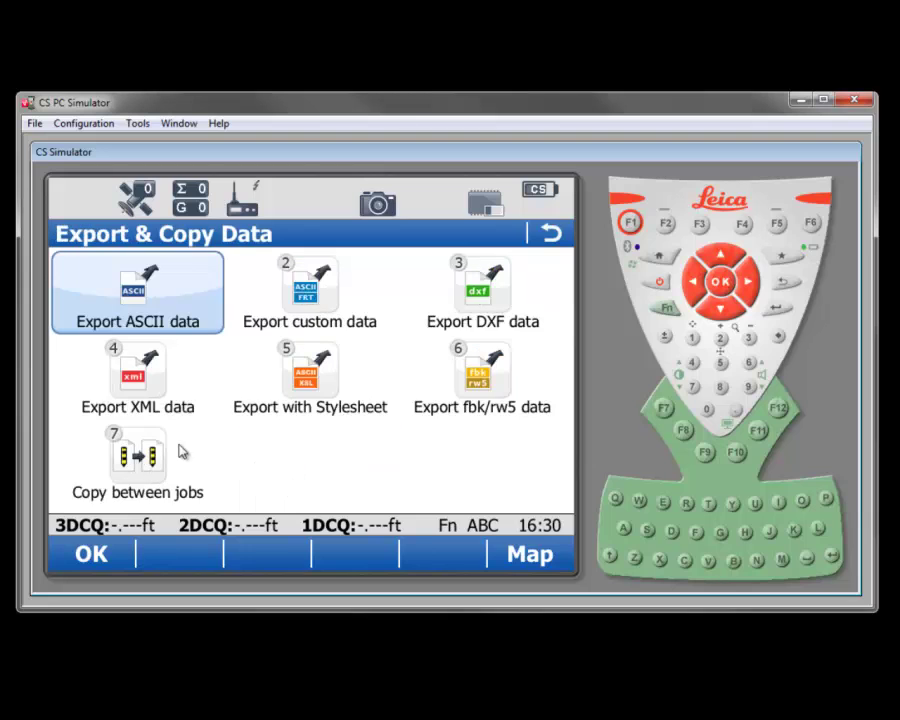
left_click(324, 288)
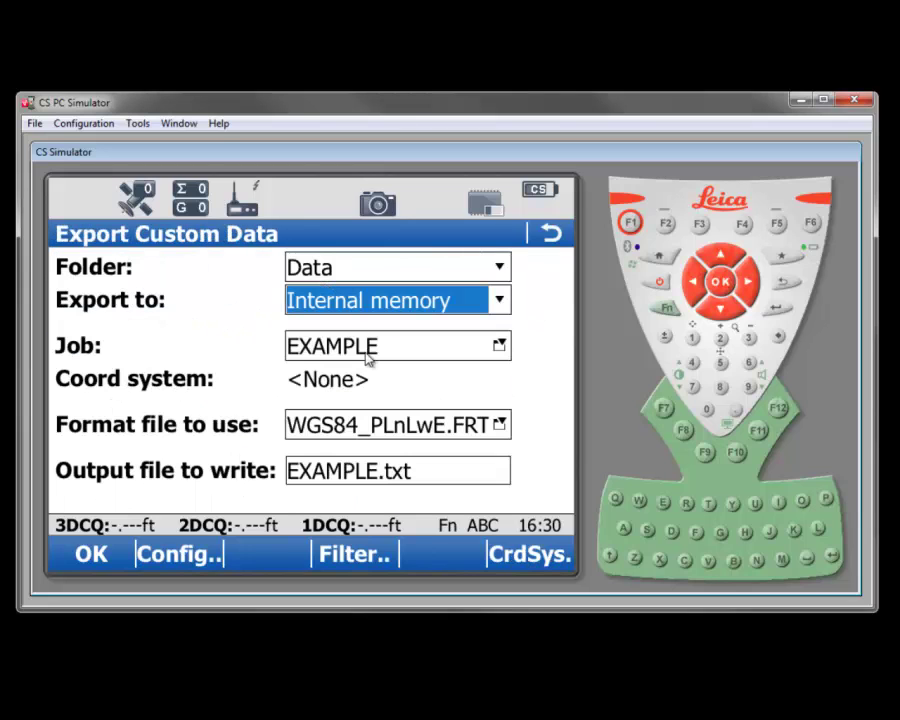
left_click(353, 432)
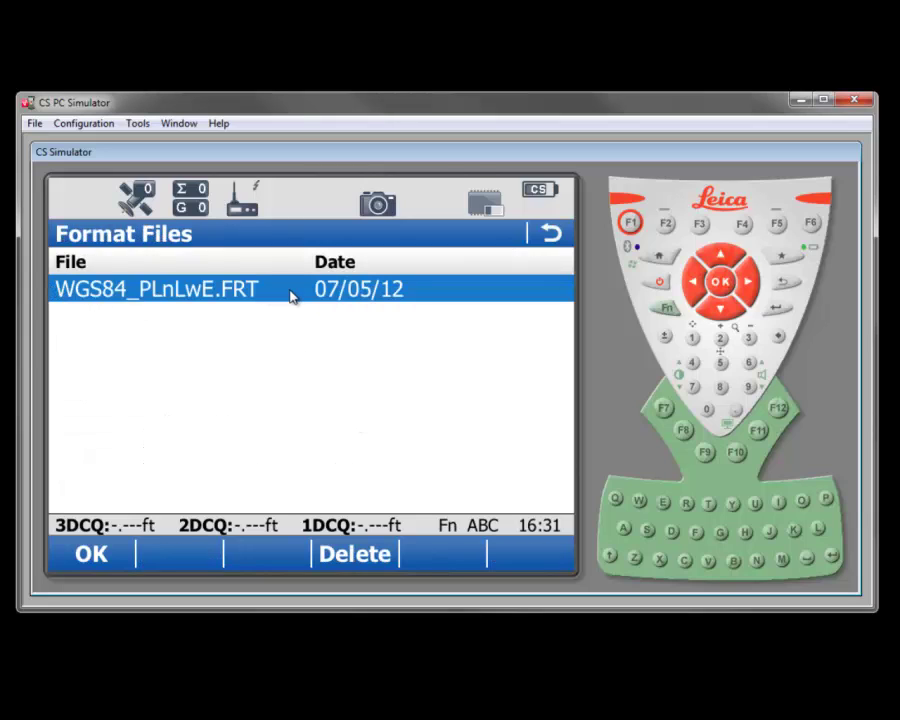
left_click(92, 556)
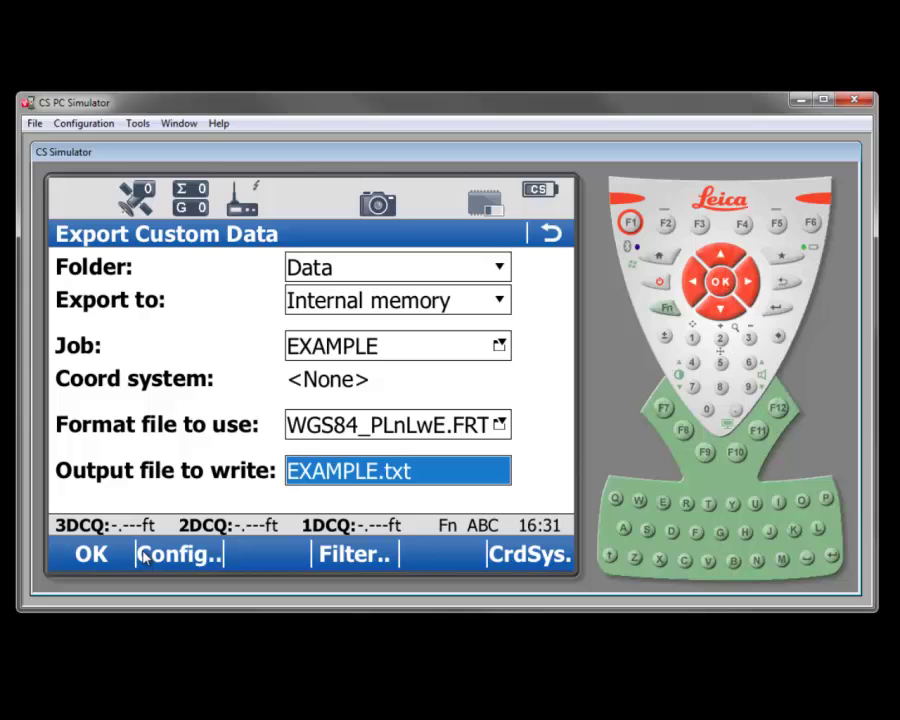
Step: Back out to the main menu and reopen Transfer user objects from Tools & utilities
left_click(551, 234)
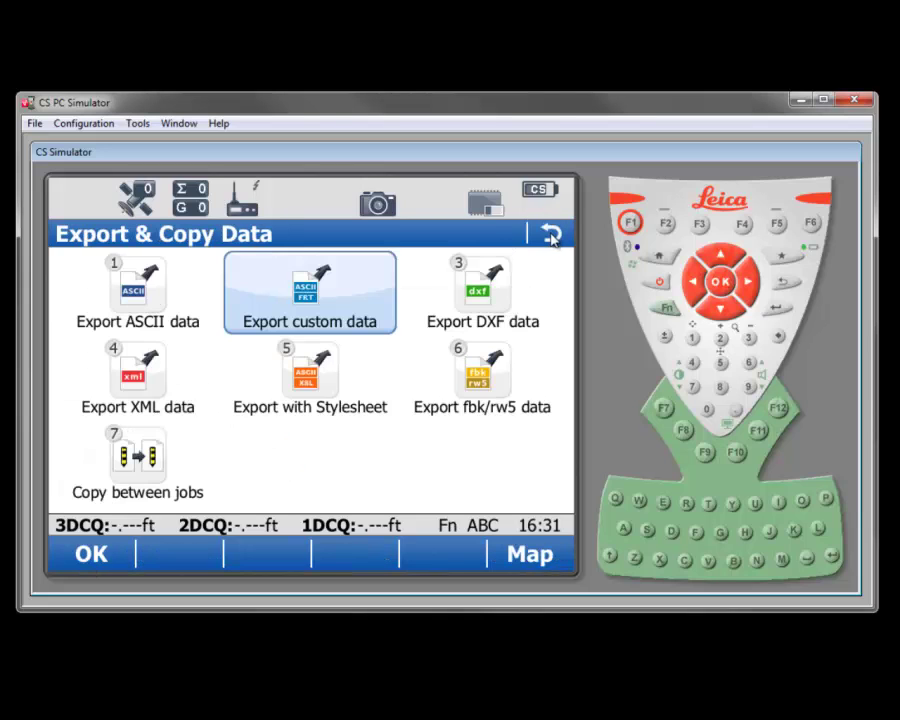
left_click(551, 234)
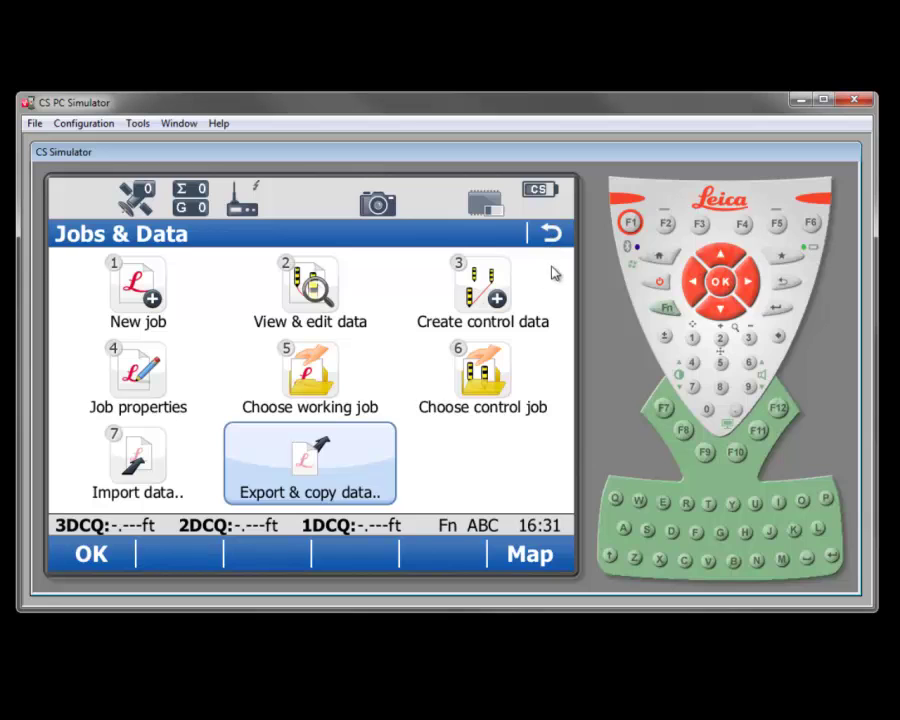
left_click(557, 235)
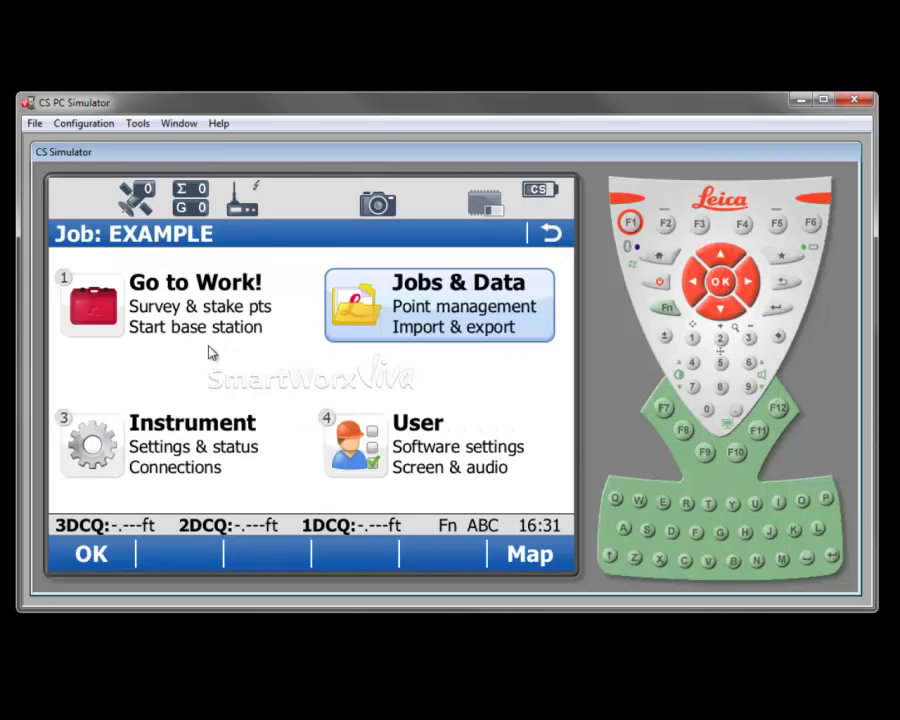
left_click(426, 428)
left_click(157, 392)
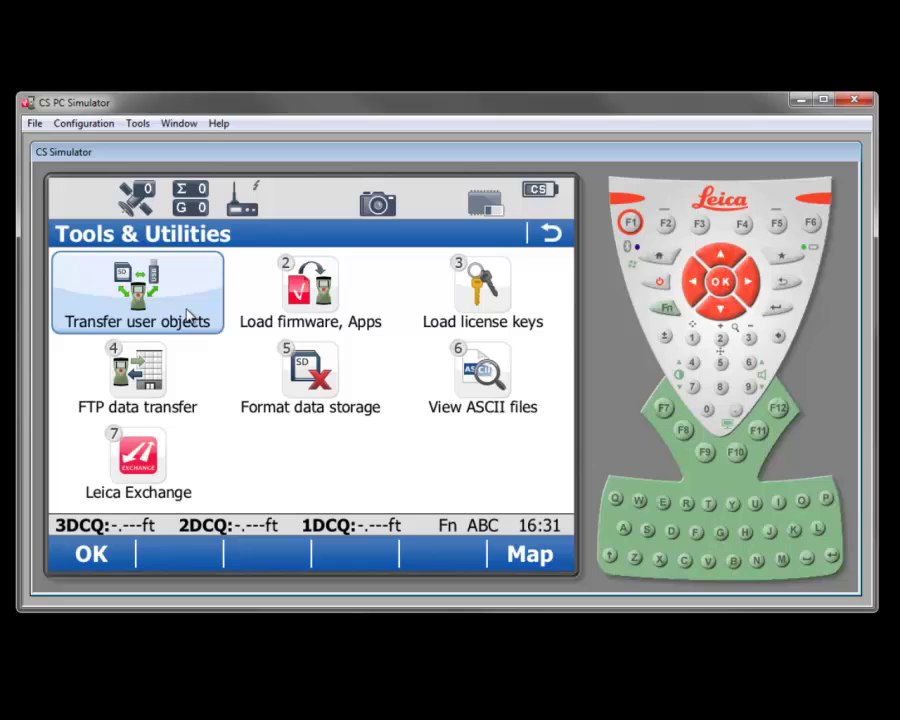
left_click(188, 316)
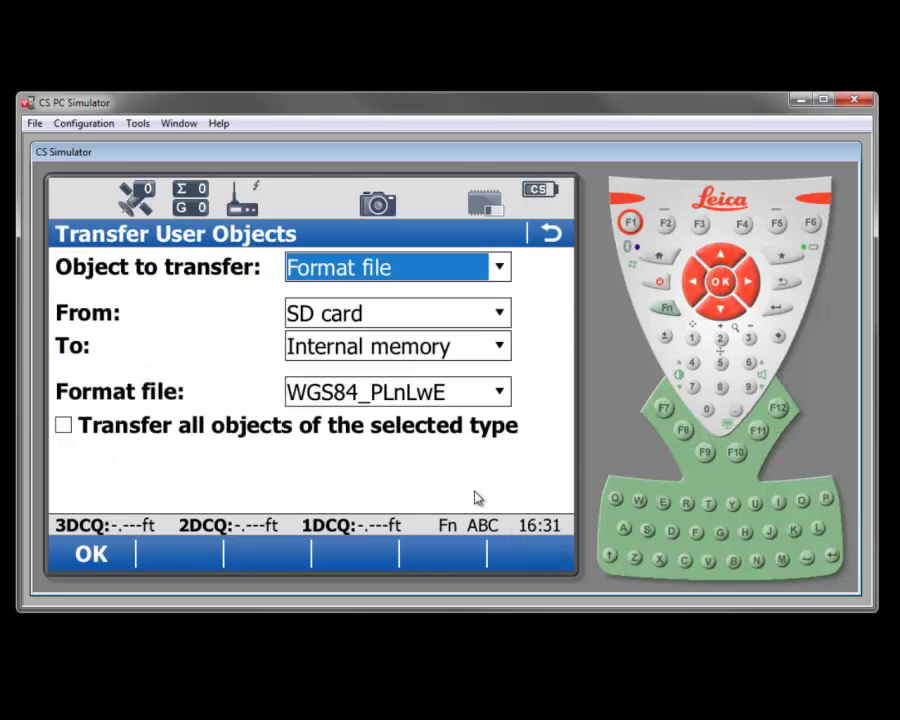
Step: Choose Coordinate system, tick Transfer all objects of the selected type, and start the transfer
left_click(424, 268)
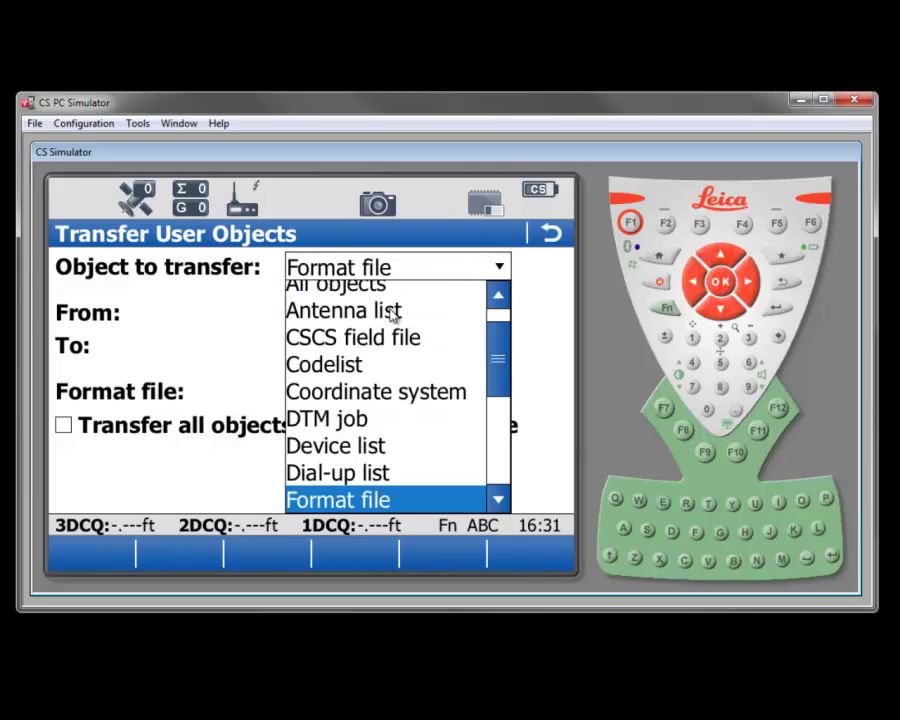
left_click(369, 396)
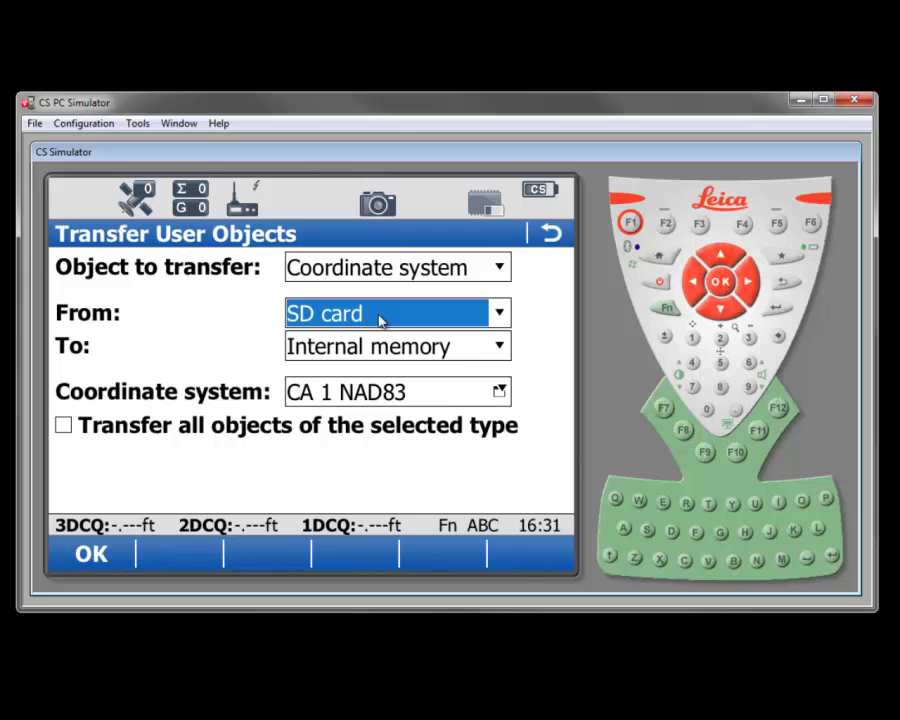
left_click(358, 393)
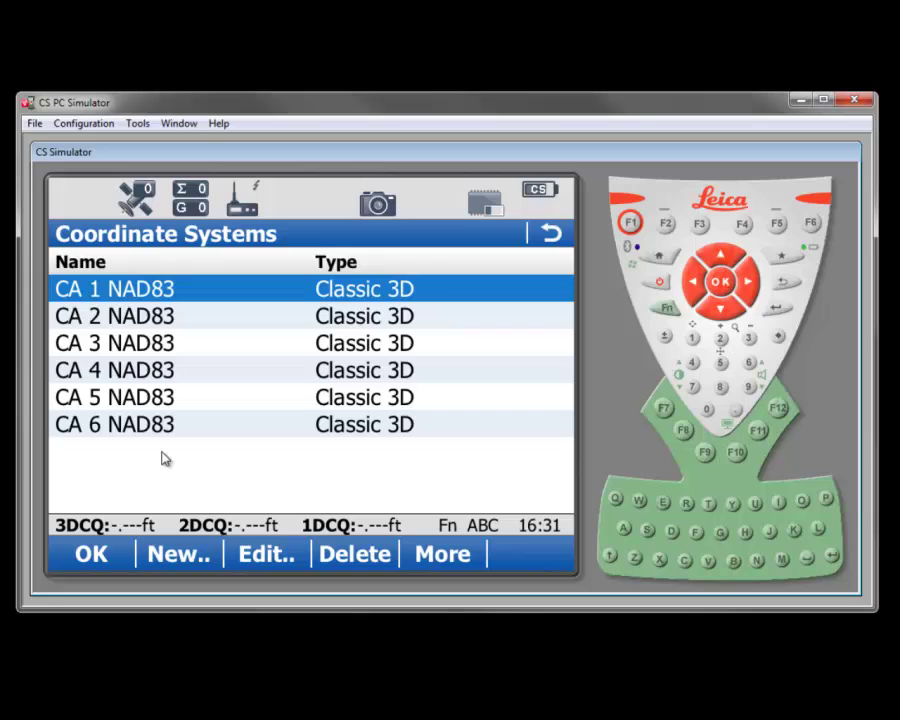
left_click(91, 555)
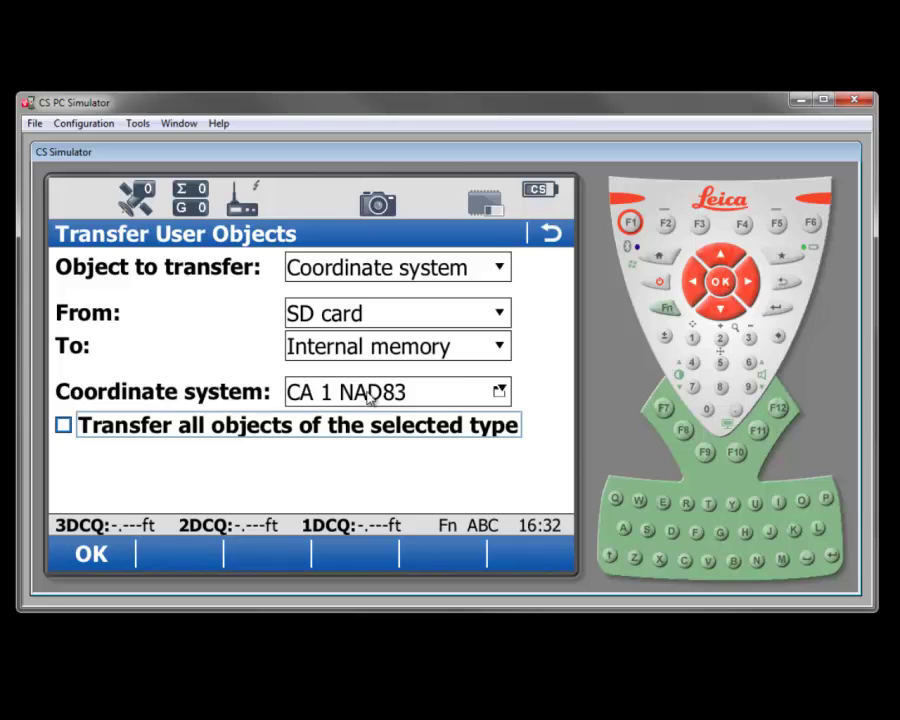
left_click(63, 426)
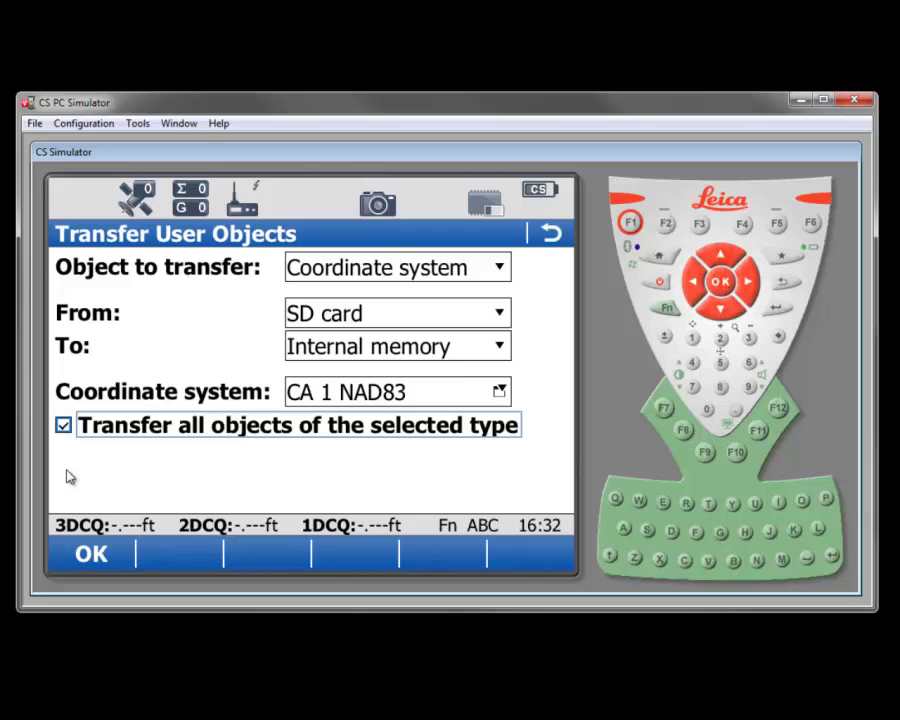
left_click(92, 555)
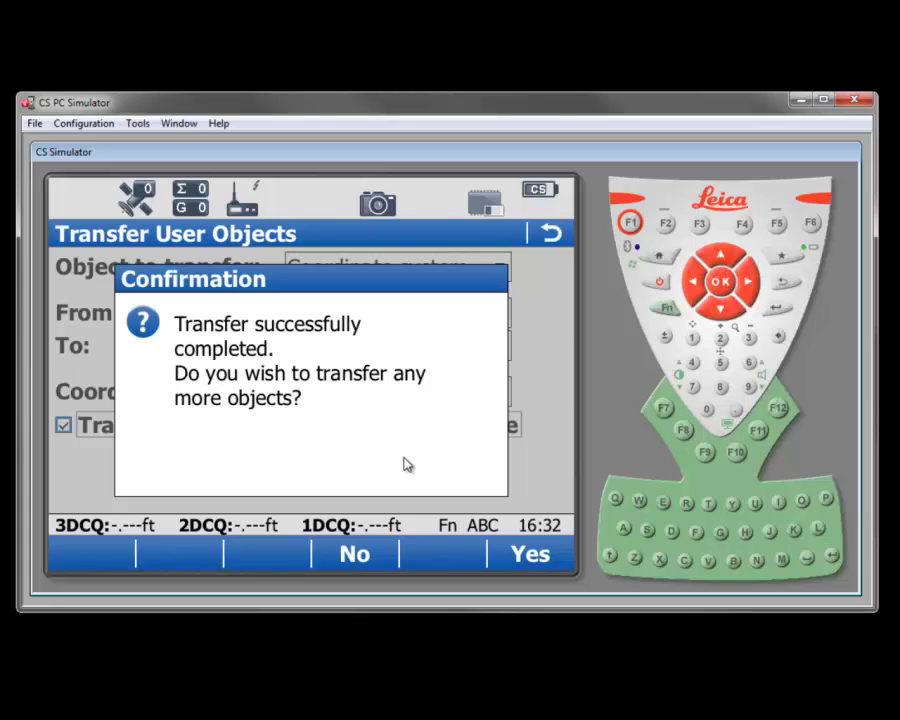
Step: Continue transferring and copy the CAGeoid09 GRS80 geoid field file to internal memory
left_click(530, 555)
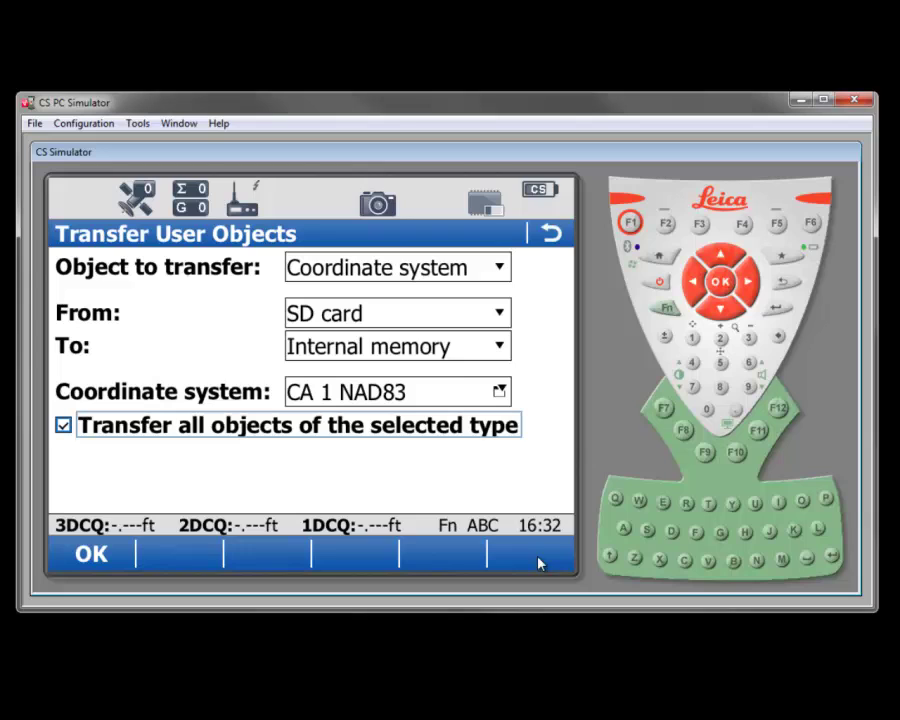
left_click(410, 272)
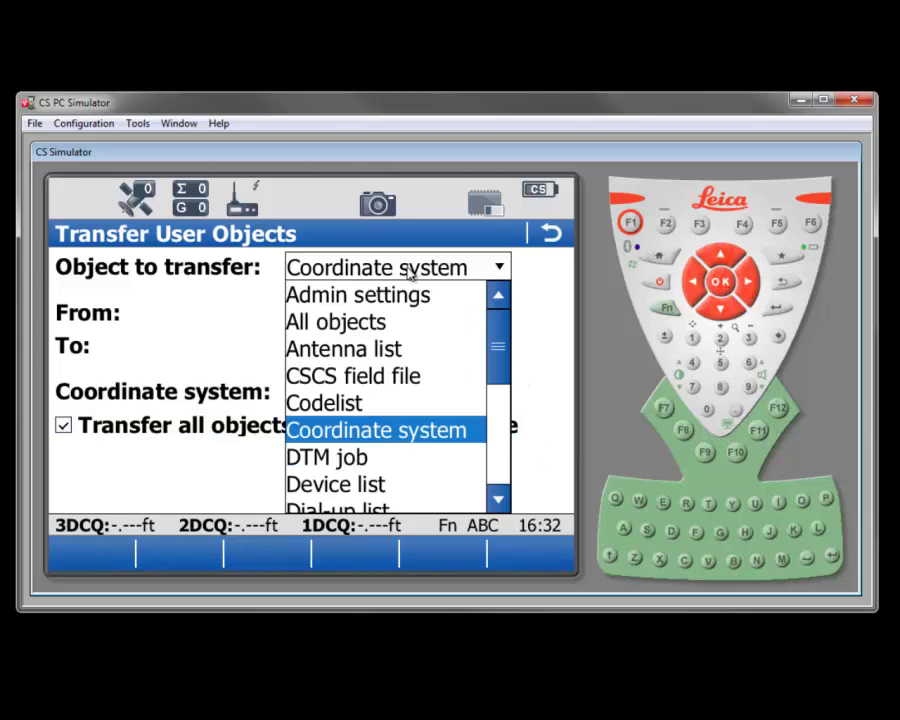
left_click(495, 472)
left_click(354, 333)
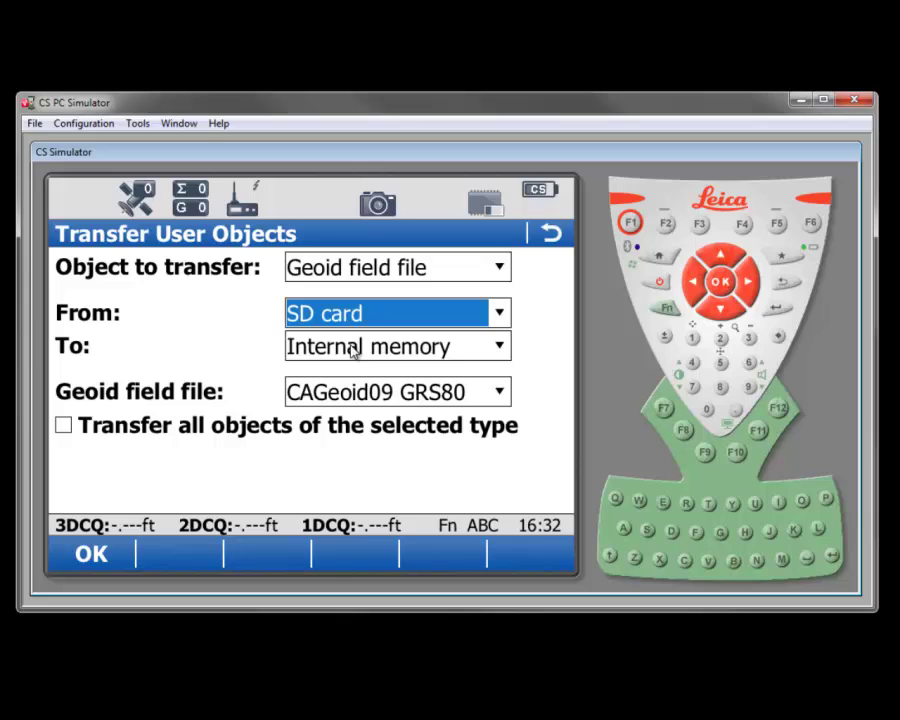
left_click(395, 395)
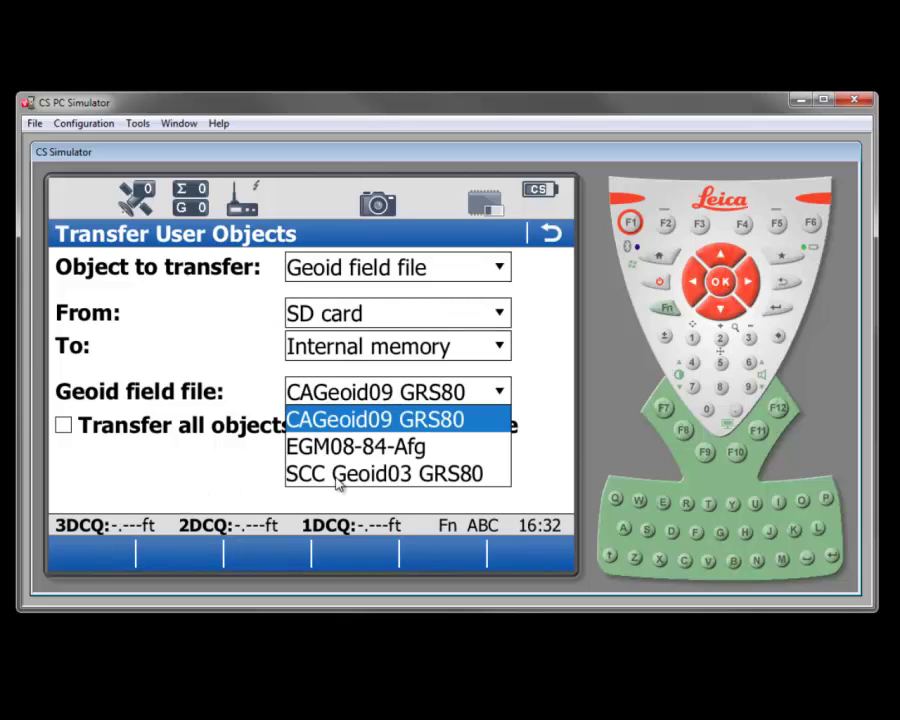
left_click(355, 421)
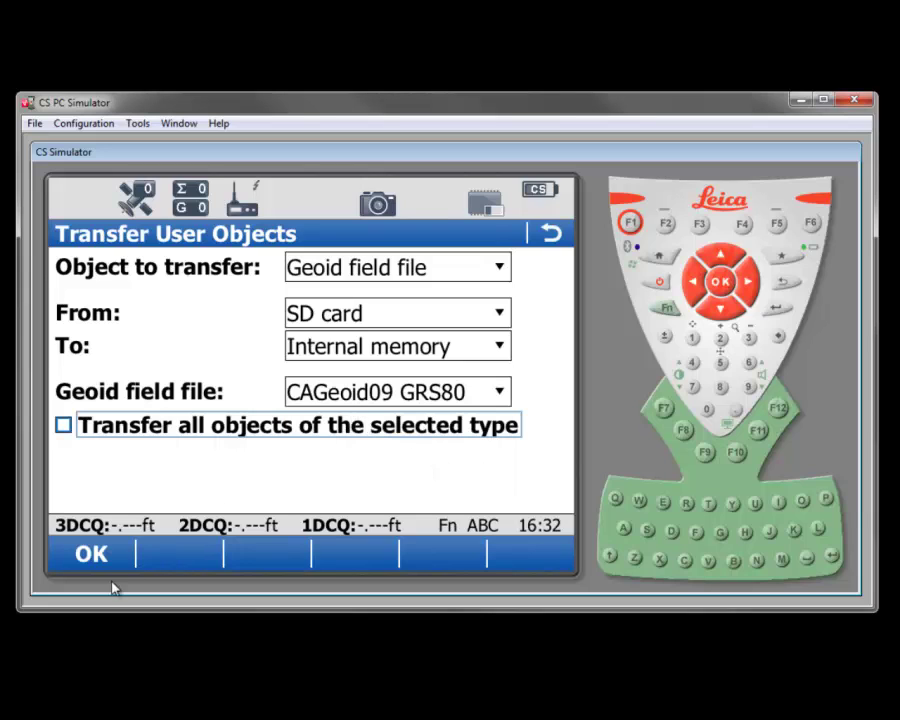
left_click(92, 558)
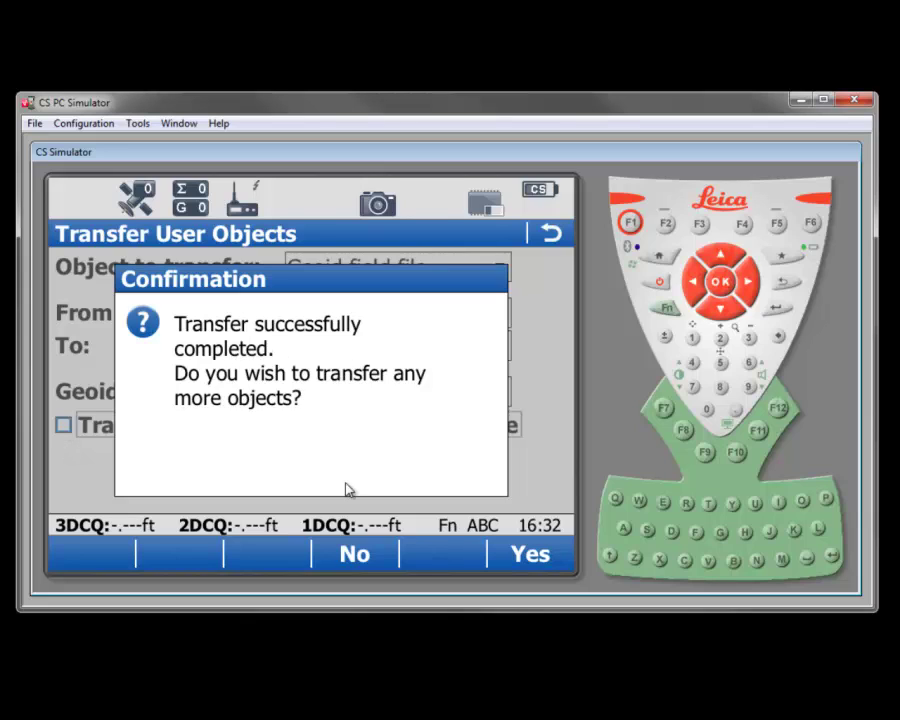
Step: In Job properties' Coord system tab, pick CA 3 NAD83 from the coordinate system list
left_click(352, 560)
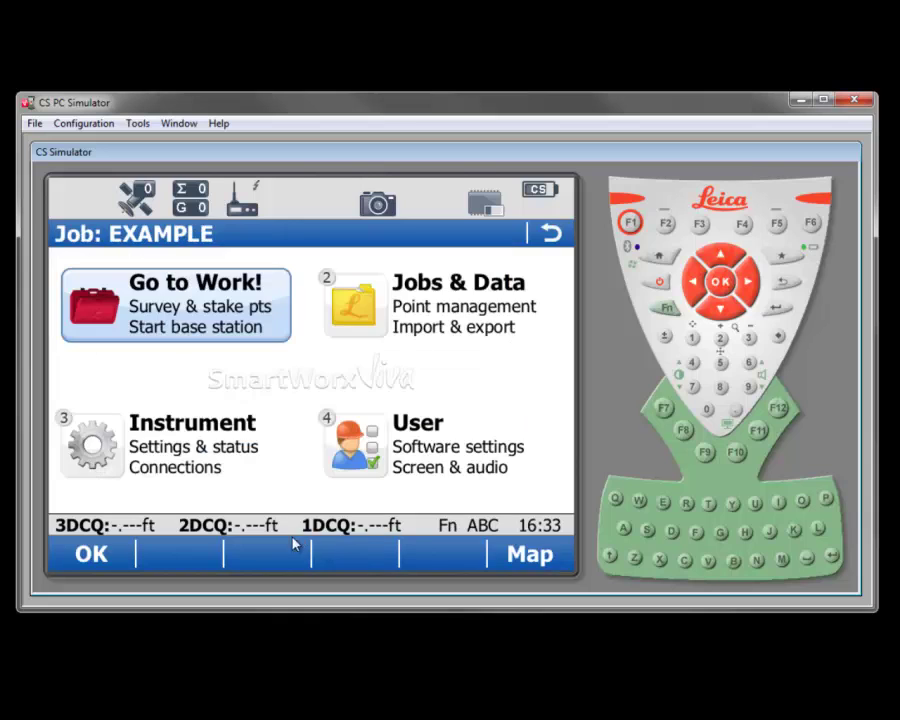
left_click(459, 308)
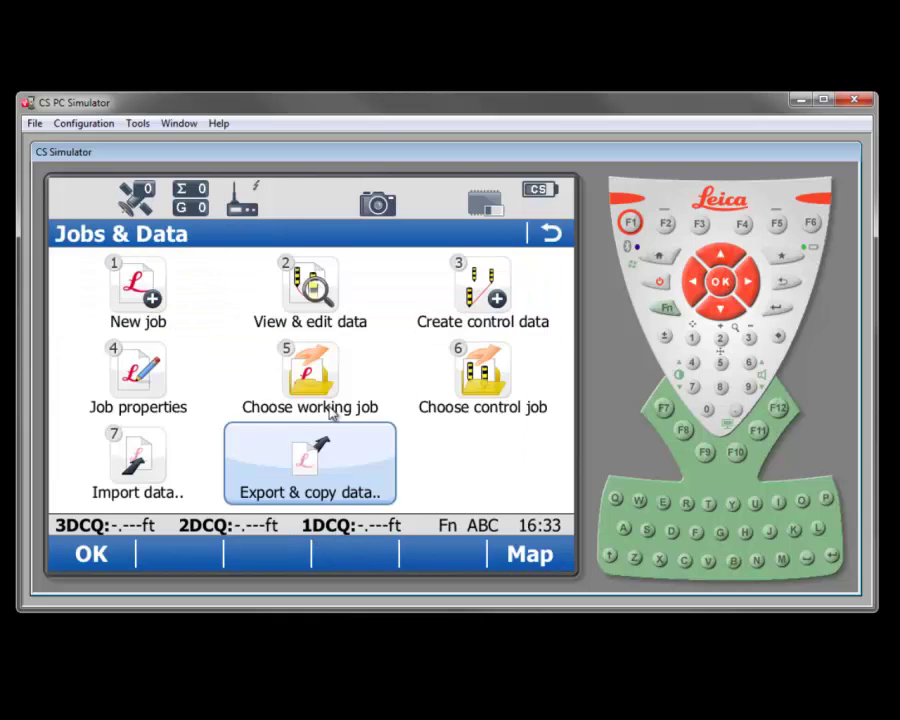
left_click(159, 385)
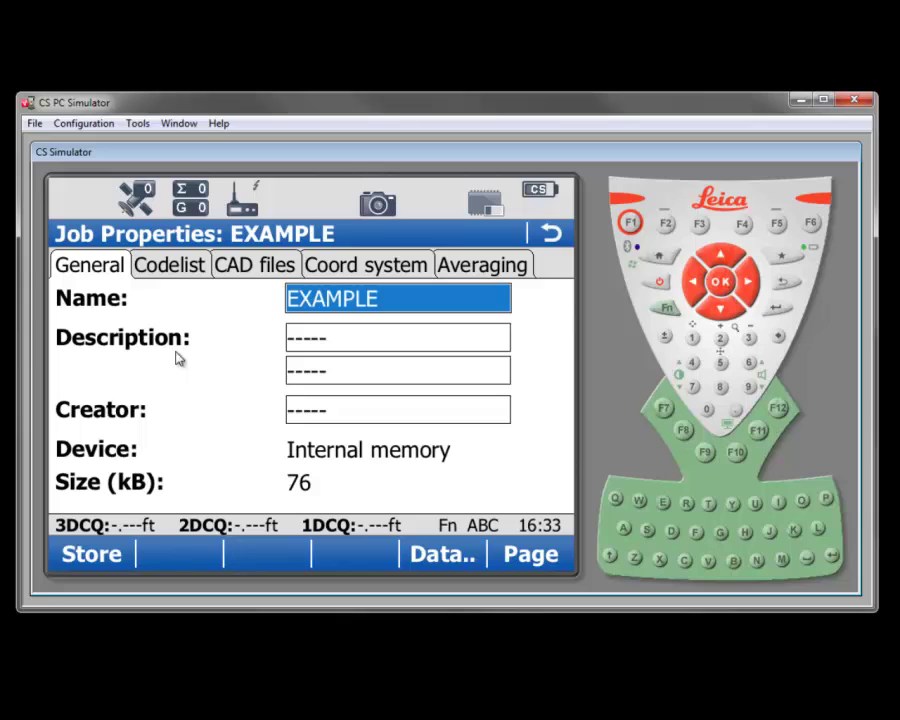
left_click(367, 277)
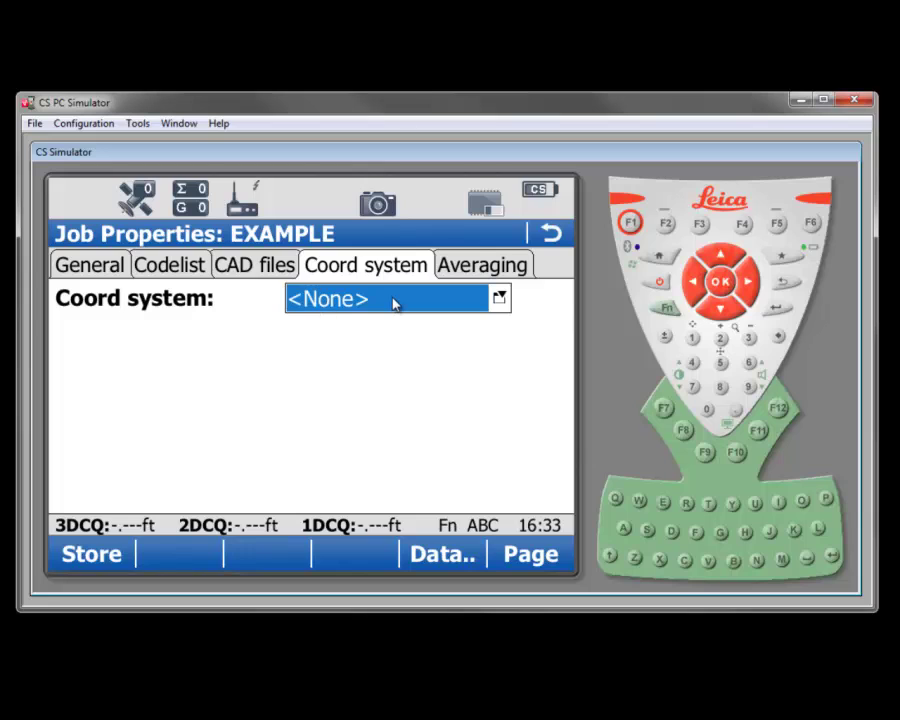
left_click(395, 302)
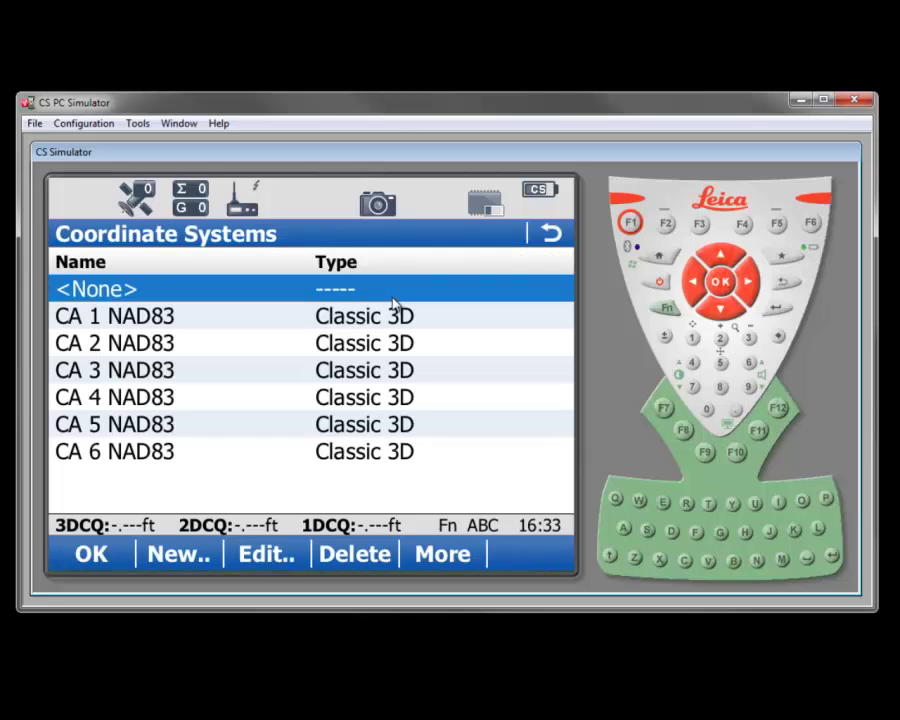
left_click(123, 374)
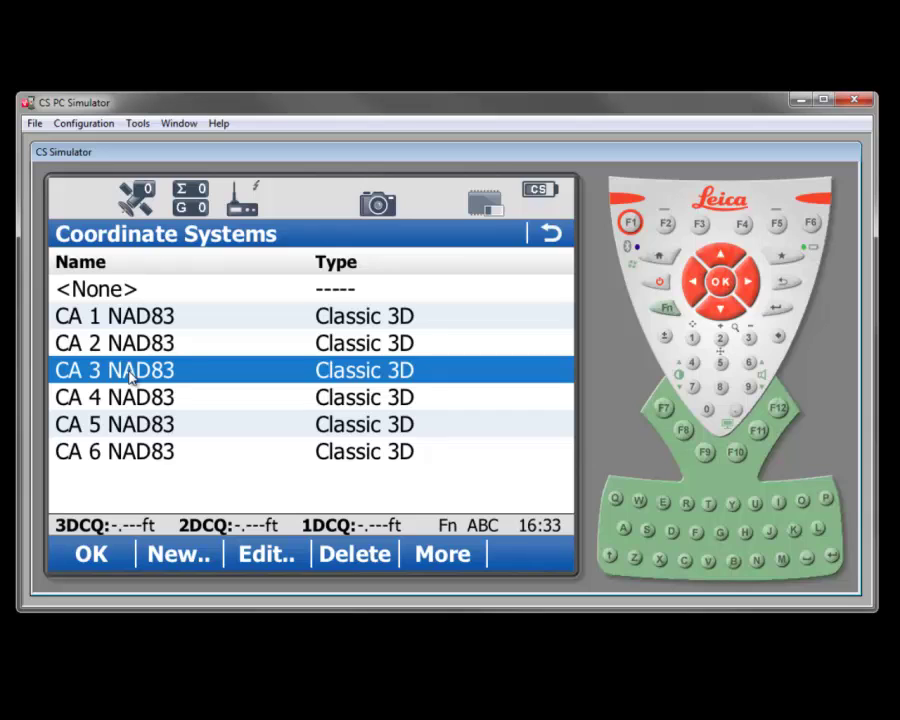
Step: Set CA 3 NAD83's geoid model to CAGeoid09 GRS80, store it, and save the job properties
left_click(268, 558)
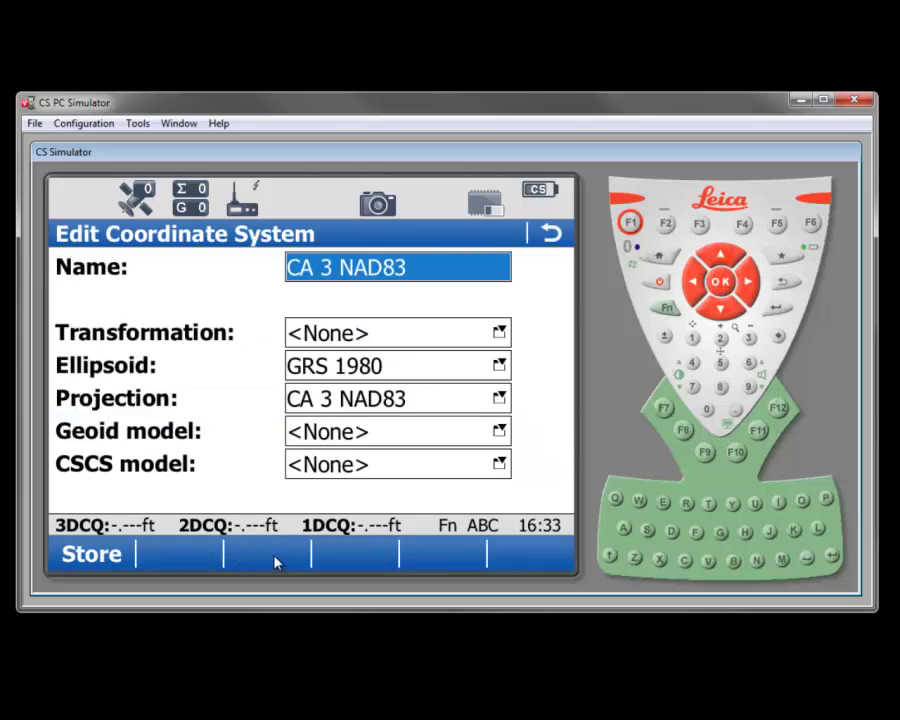
double_click(350, 430)
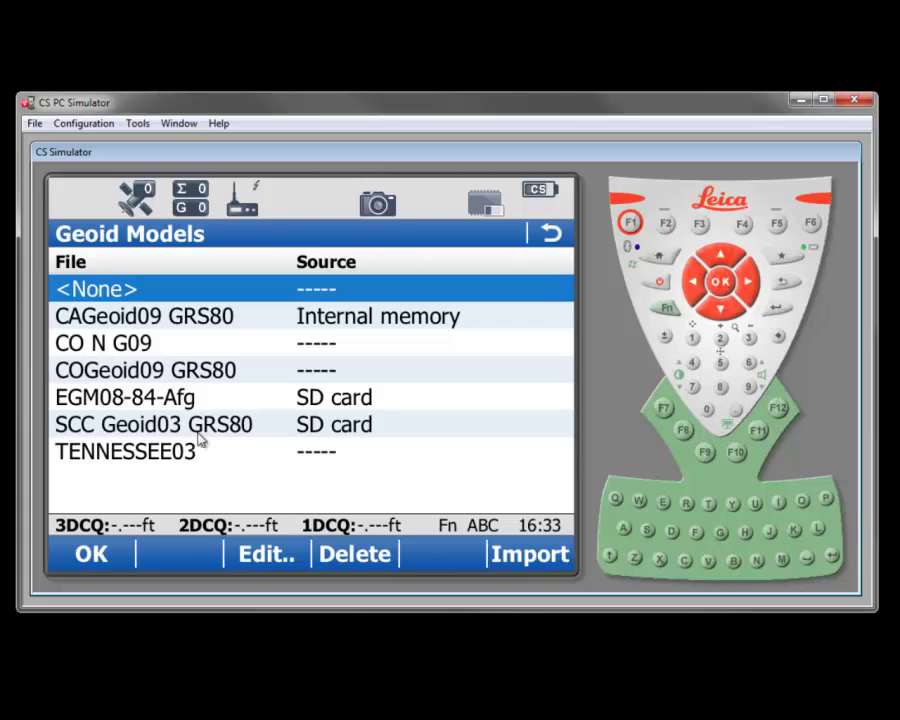
left_click(215, 320)
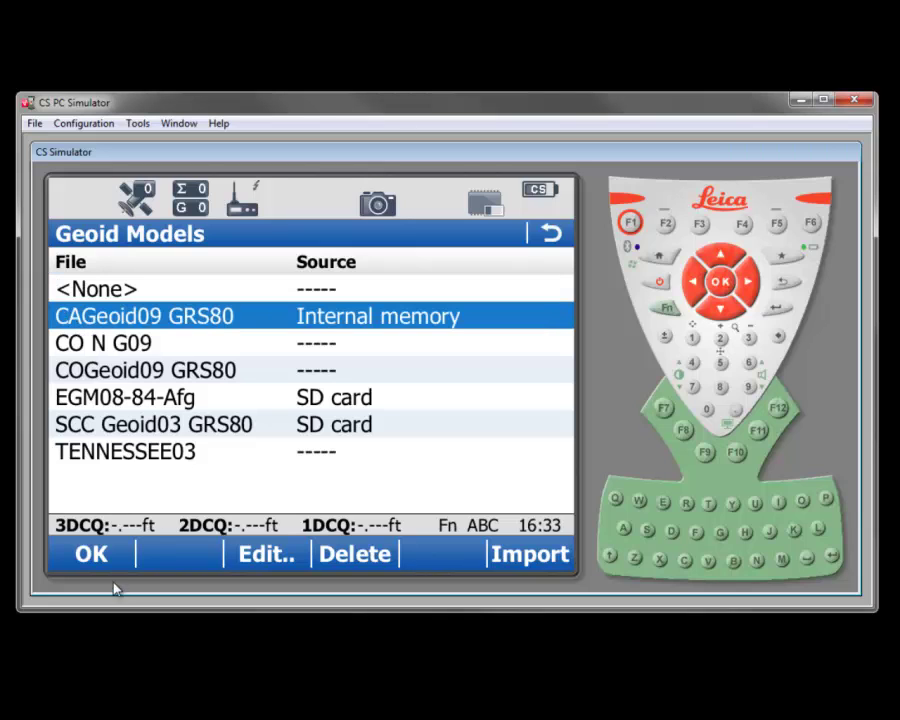
left_click(92, 562)
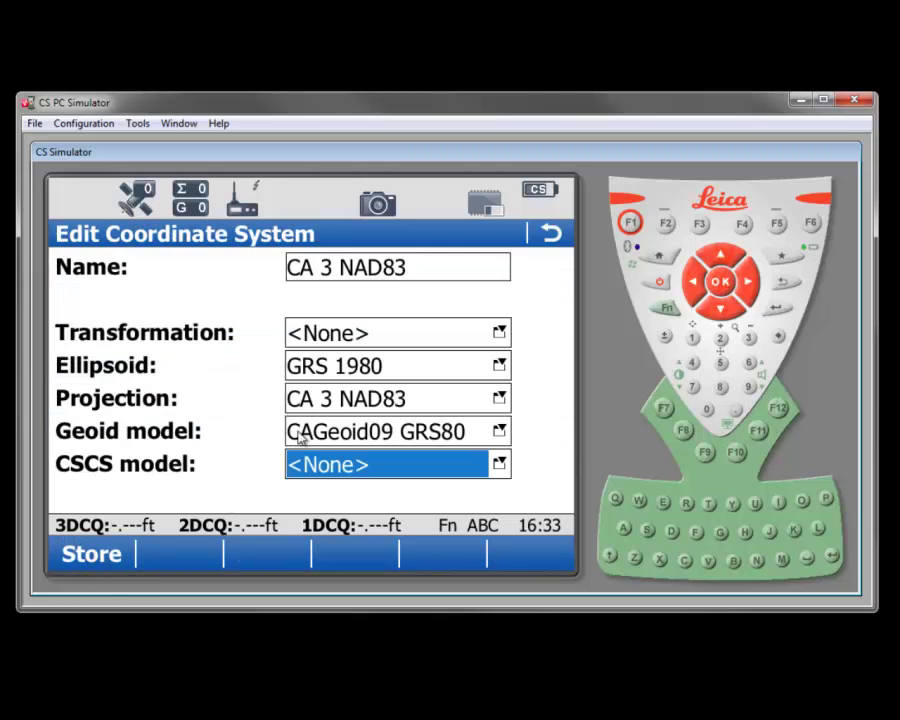
left_click(92, 555)
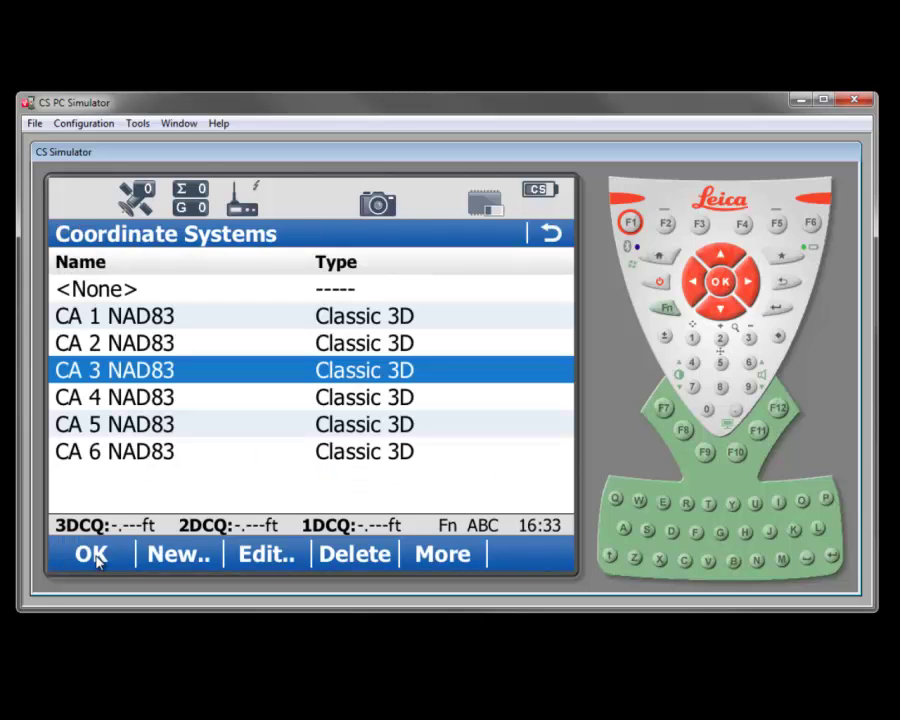
left_click(96, 560)
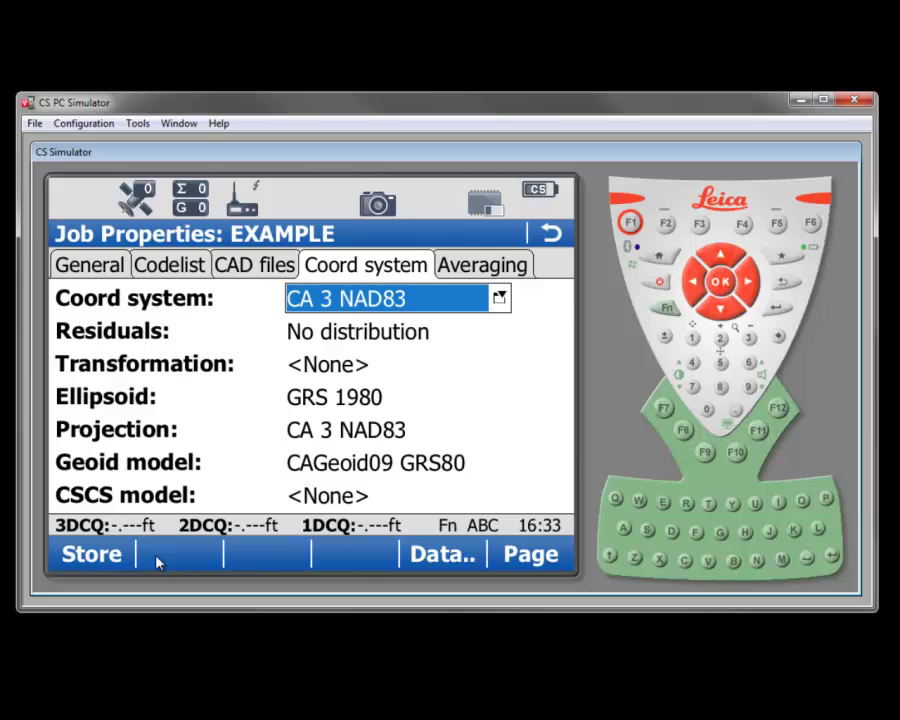
left_click(92, 555)
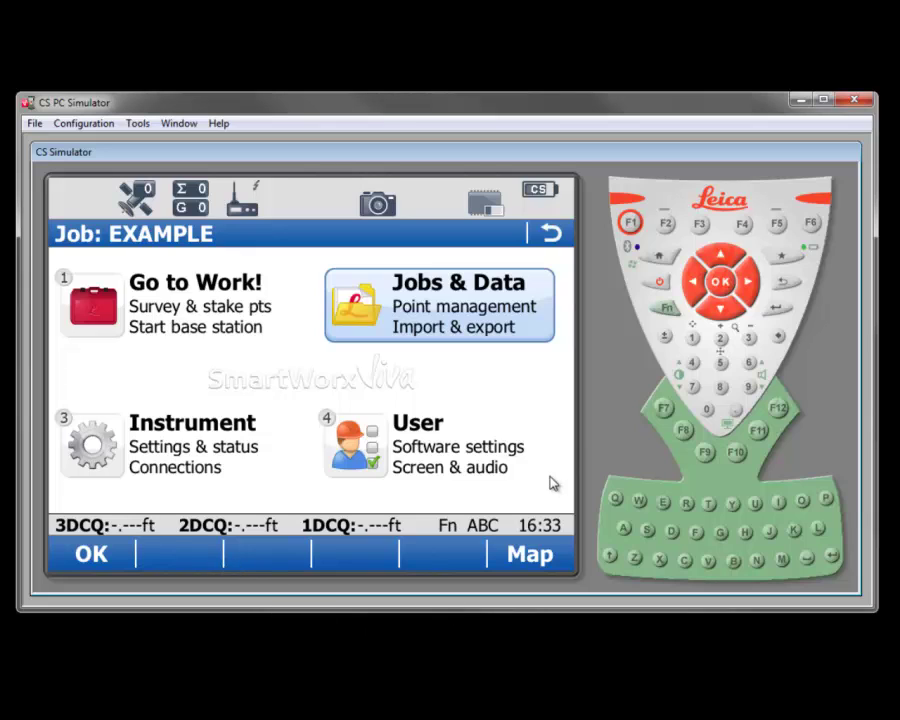
Step: Reopen Transfer user objects and scroll through the Object to transfer list
left_click(426, 452)
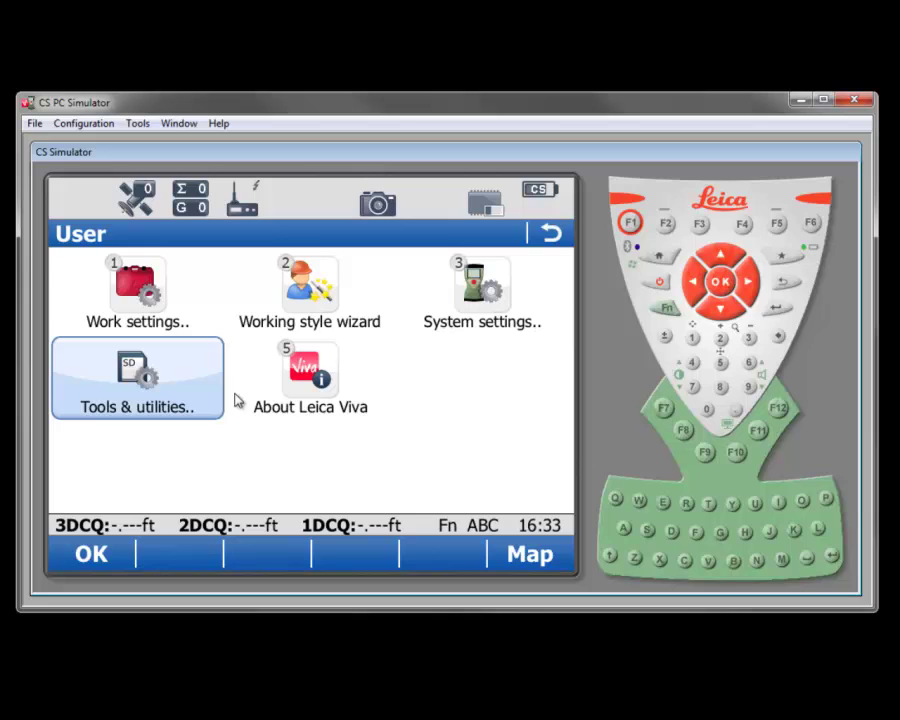
left_click(193, 388)
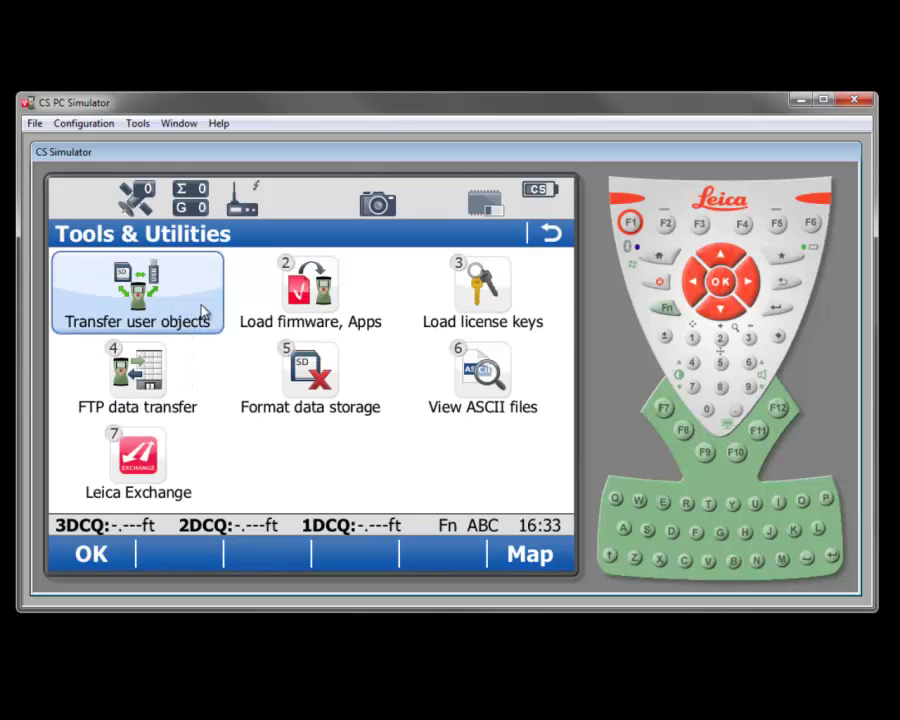
left_click(203, 311)
left_click(400, 265)
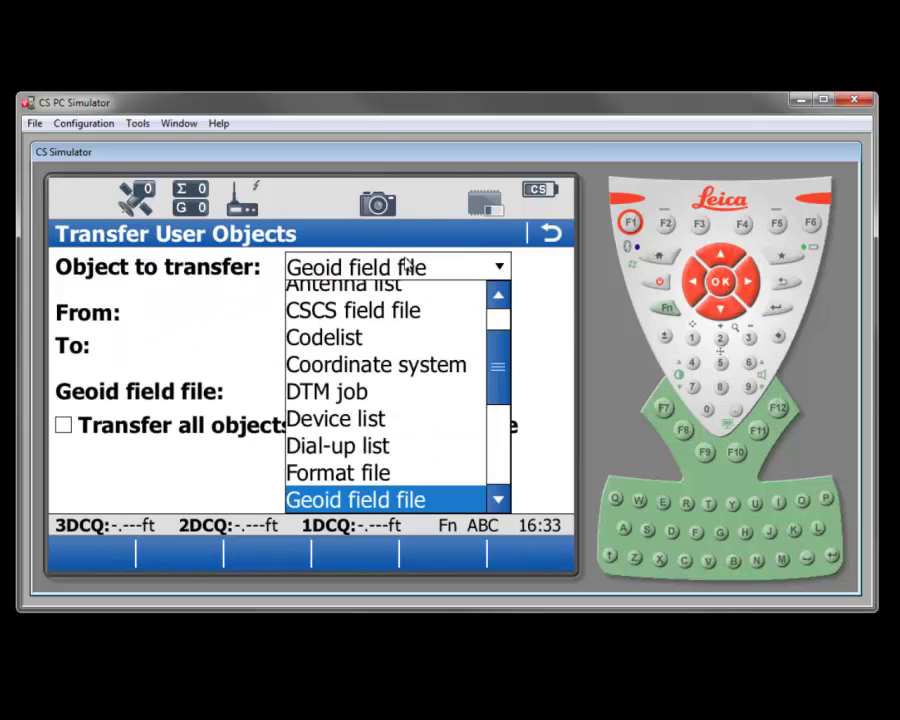
left_click_drag(497, 342, 488, 438)
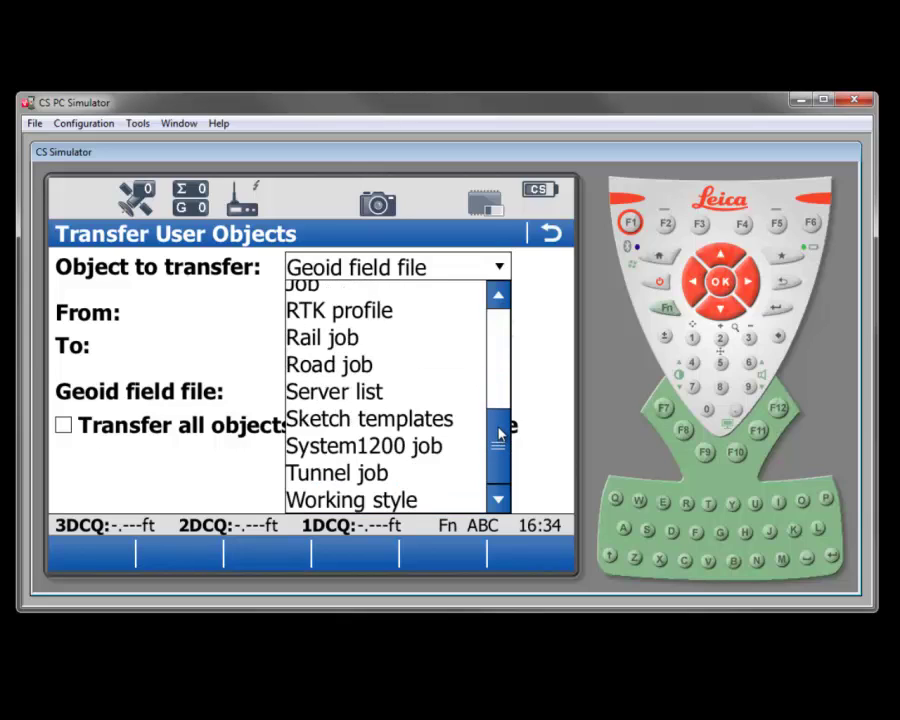
left_click_drag(500, 433, 495, 320)
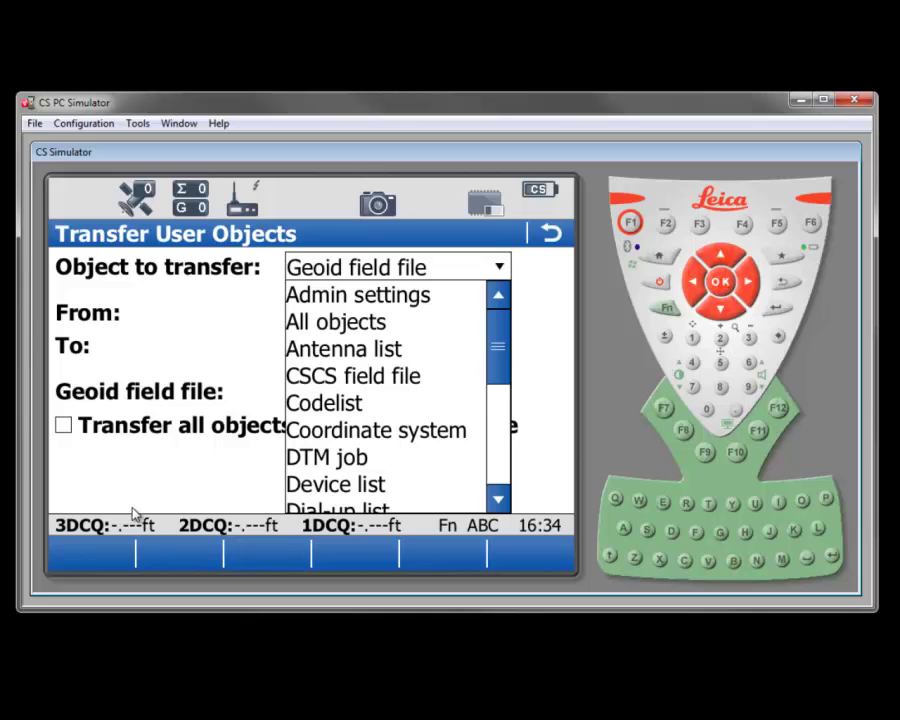
left_click(193, 330)
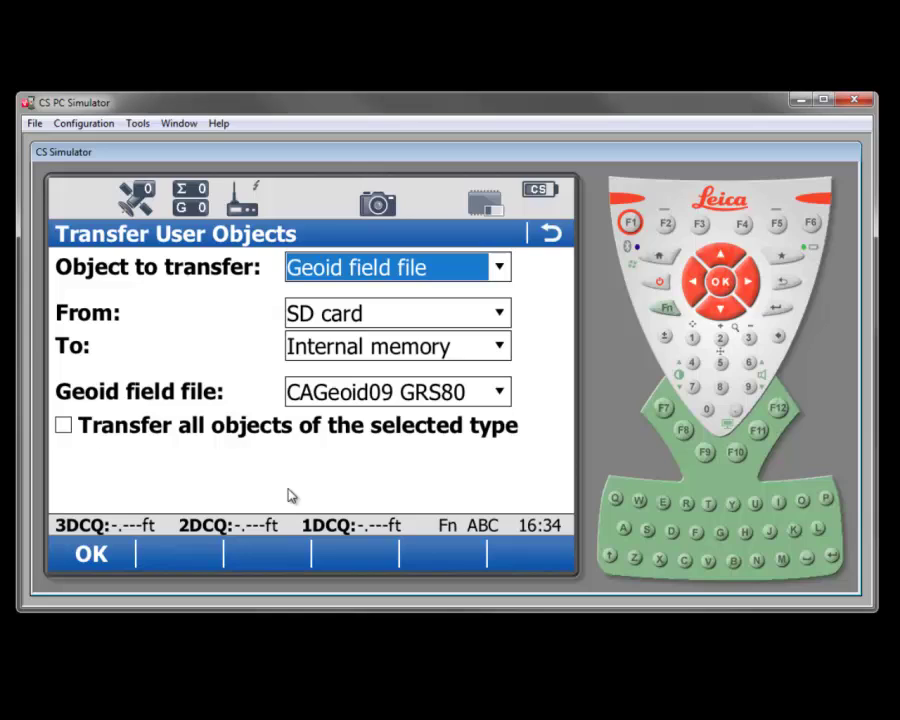